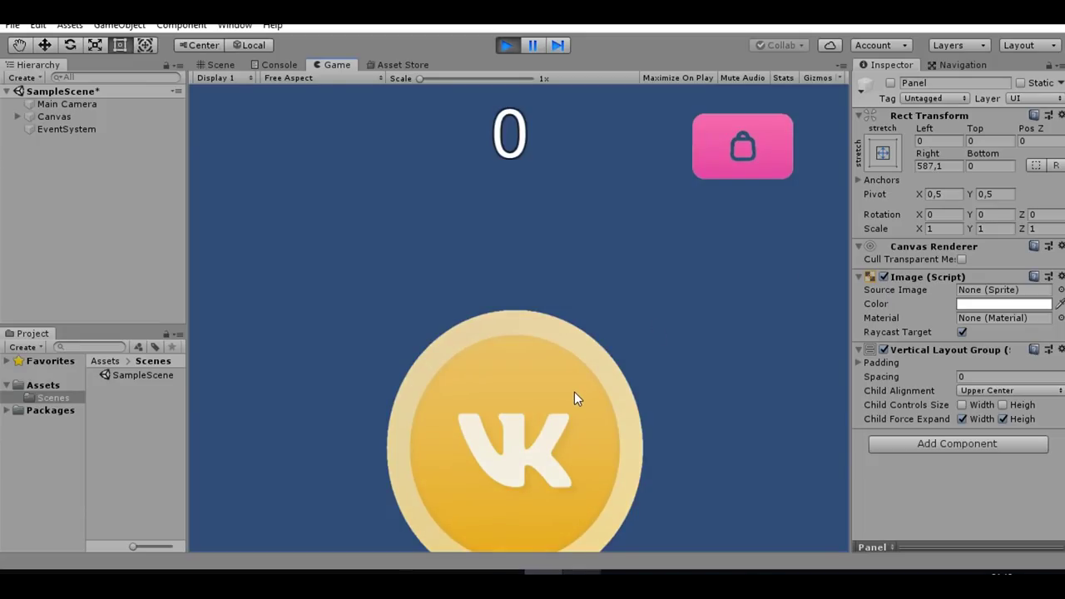
Tap the VK coin three times in Play mode to raise the counter to 0,031.
{"action": "left_click", "coordinate": [574, 392]}
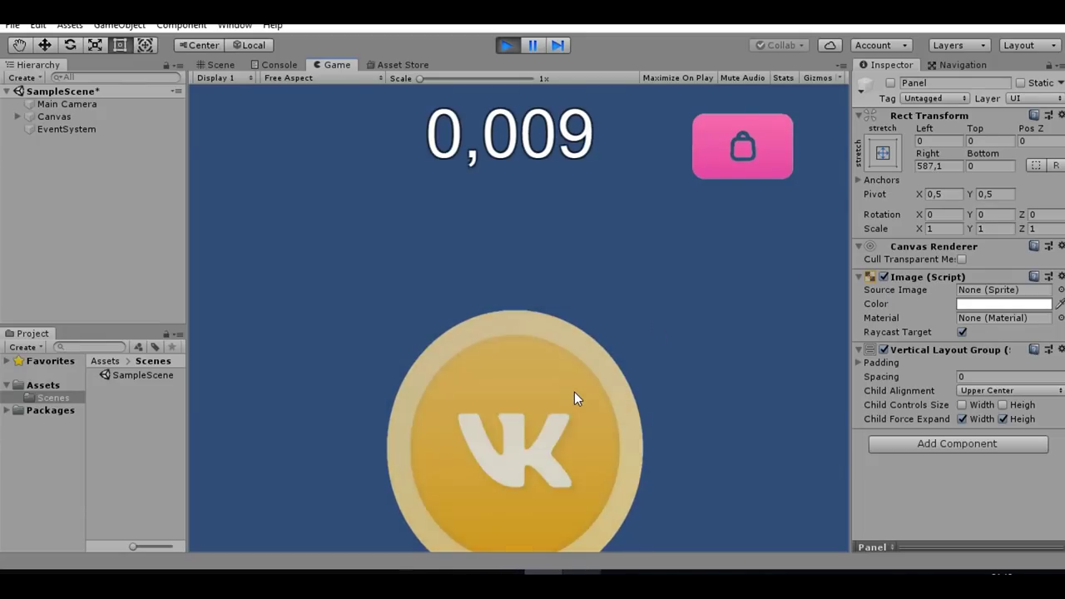
{"action": "left_click", "coordinate": [574, 392]}
{"action": "left_click", "coordinate": [574, 392]}
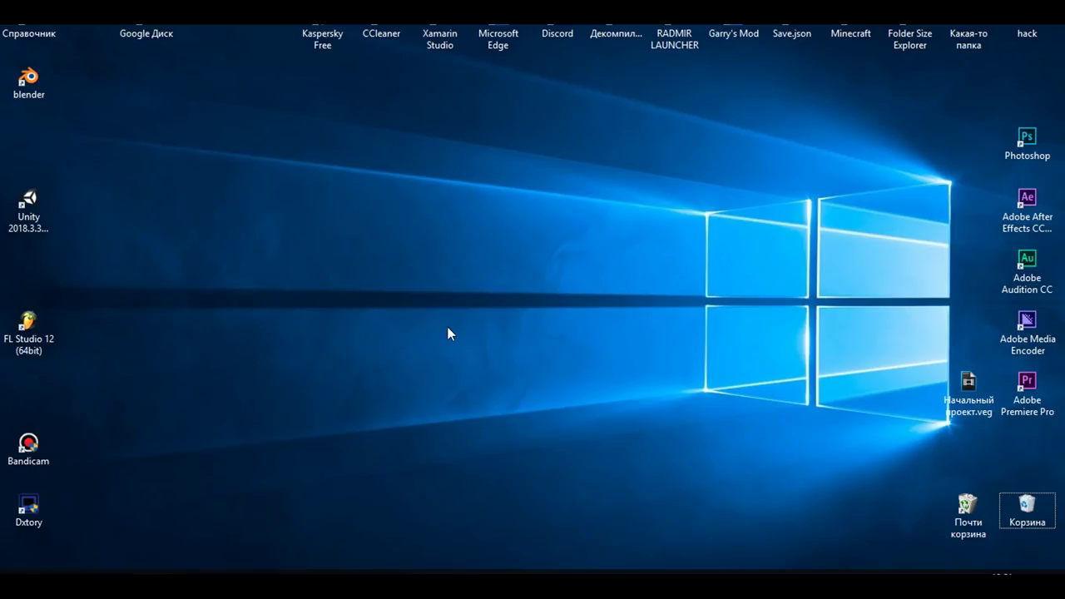
Launch the Unity 2018.3.3f1 project launcher from the desktop.
{"action": "left_click", "coordinate": [46, 196]}
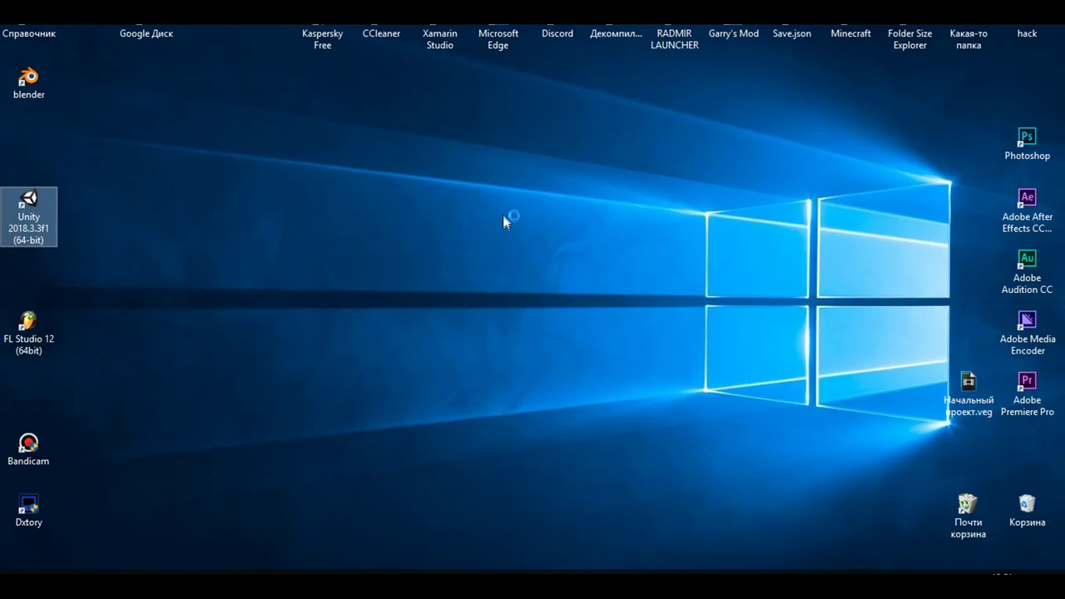
{"action": "double_click", "coordinate": [49, 197]}
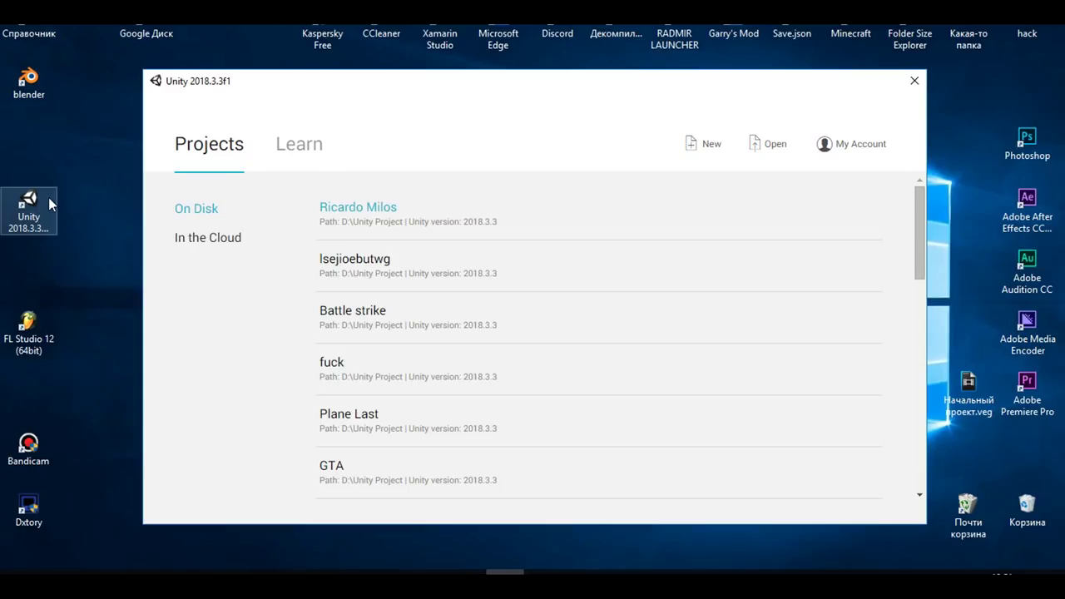
{"action": "left_click", "coordinate": [176, 535]}
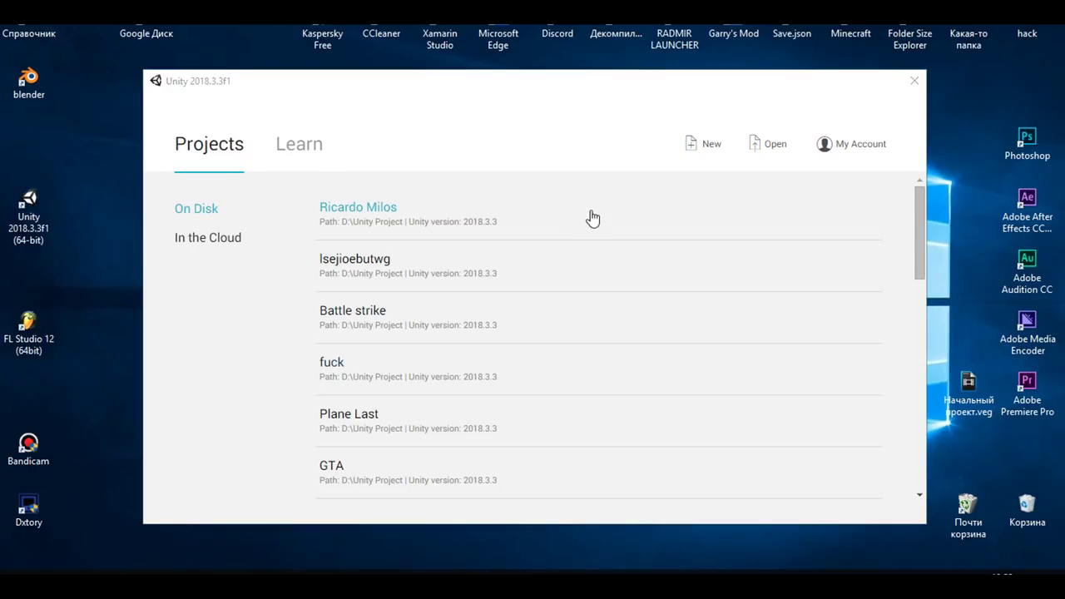
Create a new 2D project named 'VK coin'.
{"action": "left_click", "coordinate": [707, 148]}
{"action": "type", "text": "VK coin"}
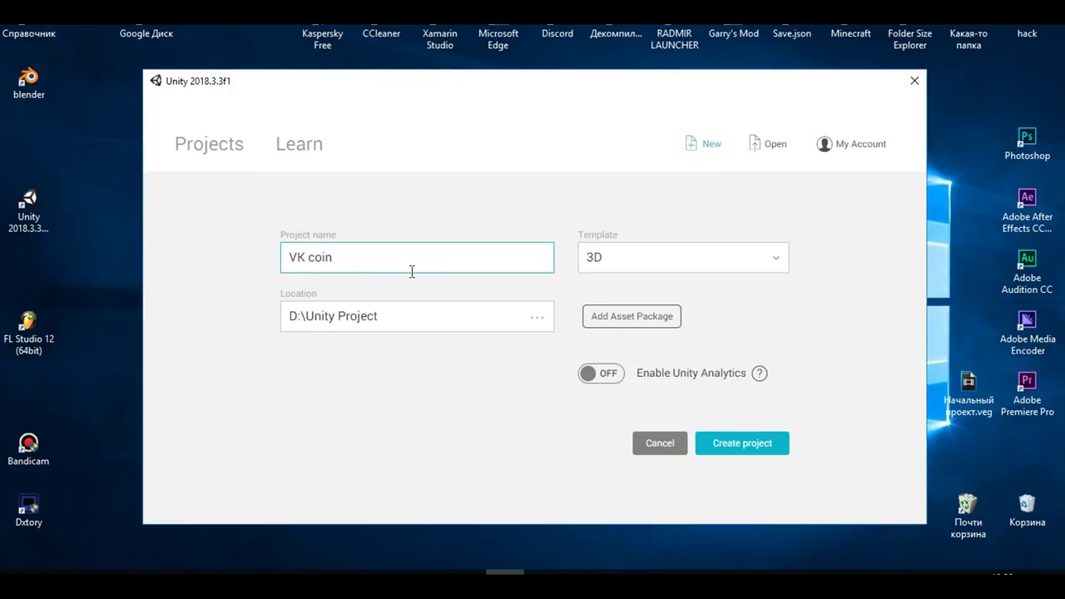
{"action": "left_click", "coordinate": [584, 268]}
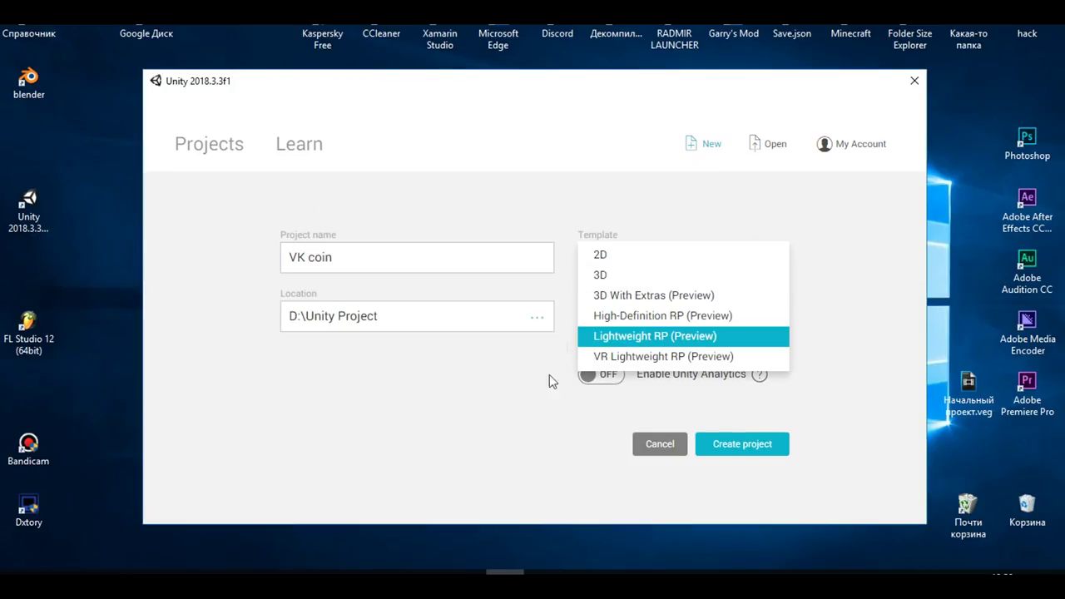
{"action": "left_click", "coordinate": [610, 261]}
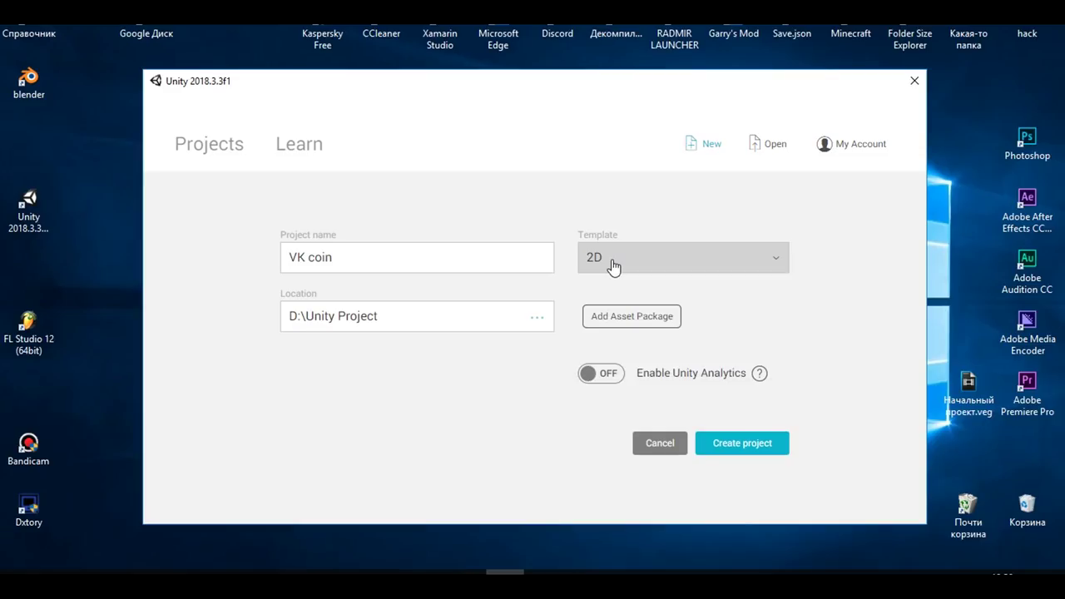
{"action": "left_click", "coordinate": [715, 447]}
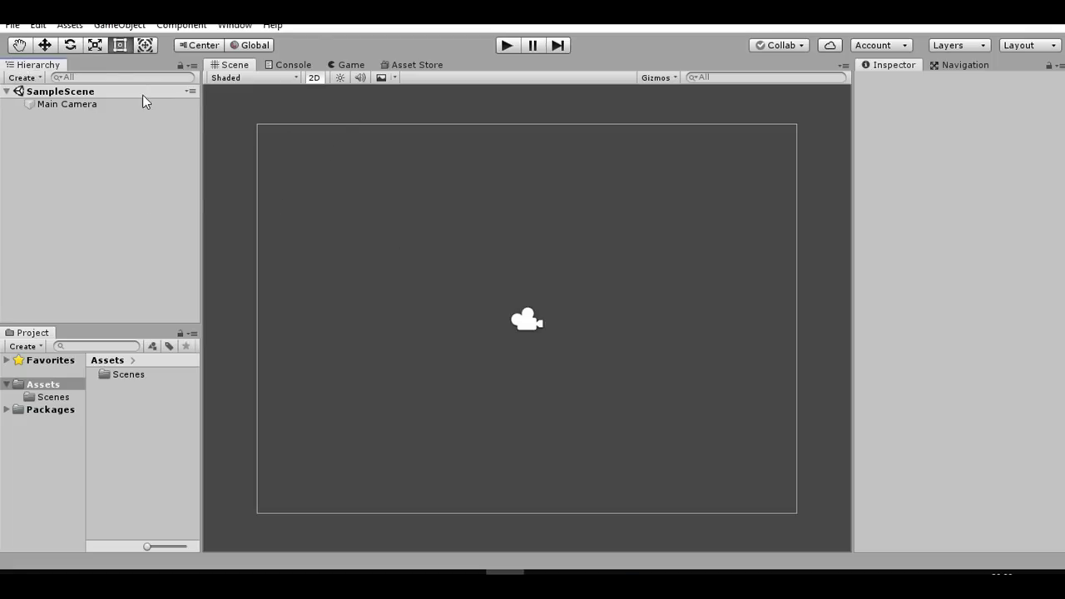
{"action": "left_click_drag", "start_coordinate": [157, 158], "coordinate": [299, 325]}
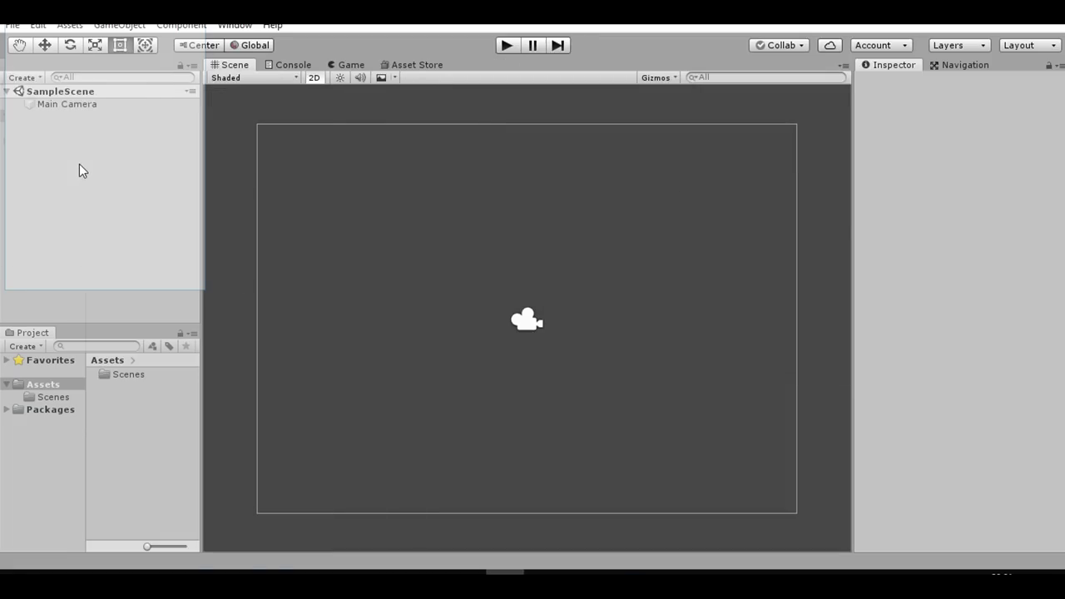
{"action": "mouse_move", "coordinate": [299, 325]}
{"action": "left_mouse_down"}
{"action": "mouse_move", "coordinate": [38, 34]}
{"action": "mouse_move", "coordinate": [48, 90]}
{"action": "left_mouse_up"}
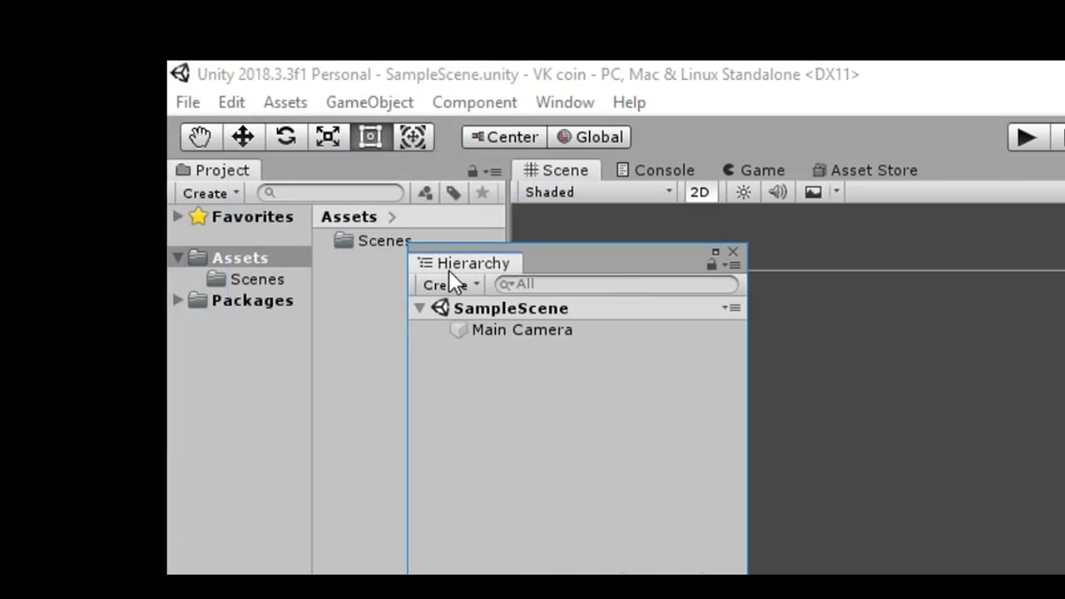
{"action": "mouse_move", "coordinate": [450, 266]}
{"action": "left_mouse_down"}
{"action": "mouse_move", "coordinate": [270, 172]}
{"action": "mouse_move", "coordinate": [181, 224]}
{"action": "left_mouse_up"}
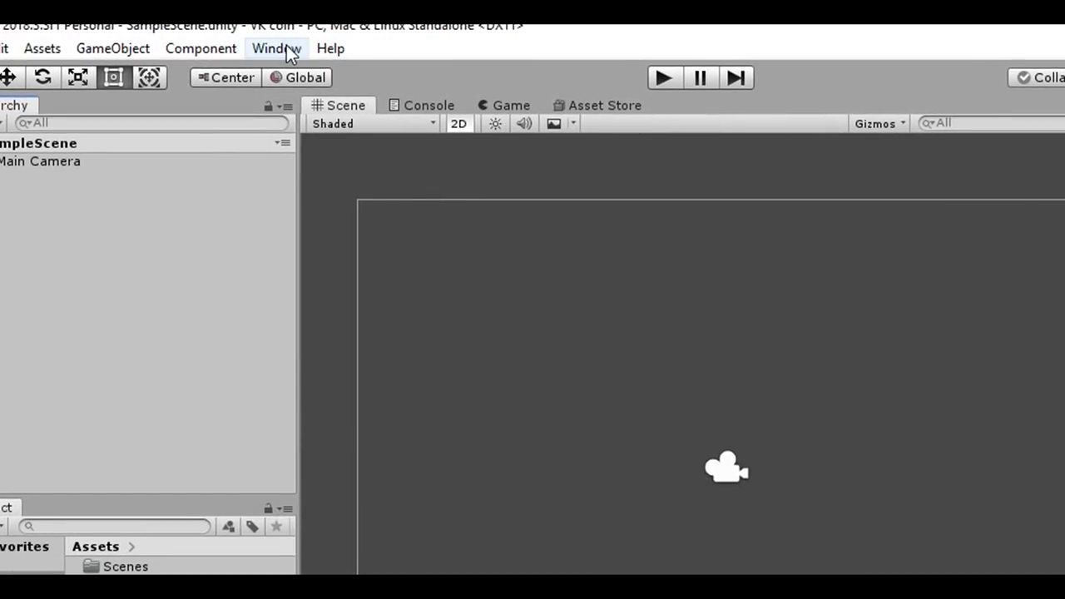
{"action": "left_click", "coordinate": [287, 50]}
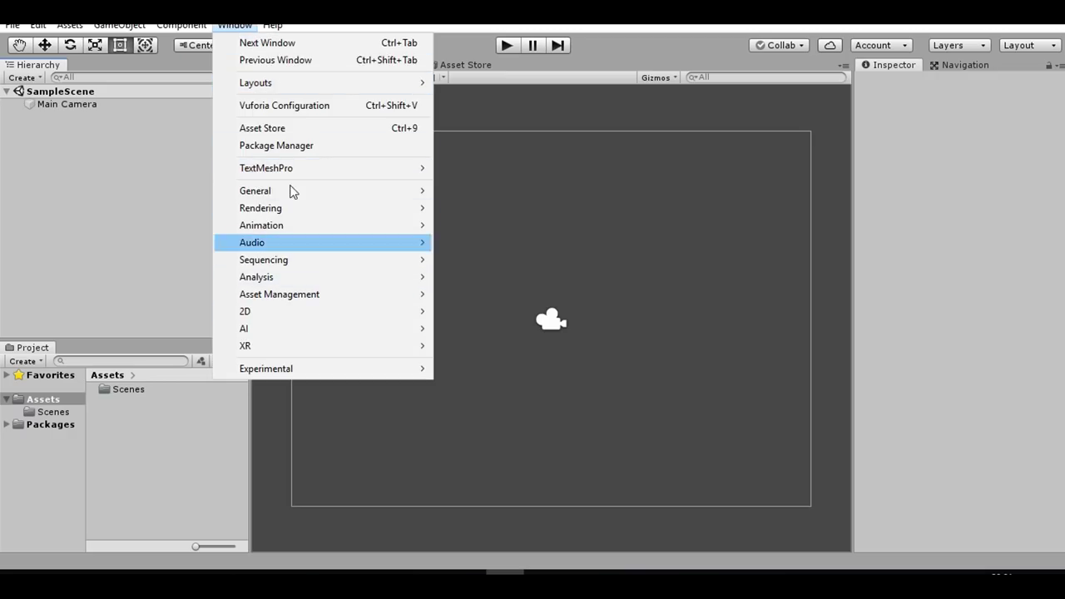
{"action": "left_click", "coordinate": [137, 200]}
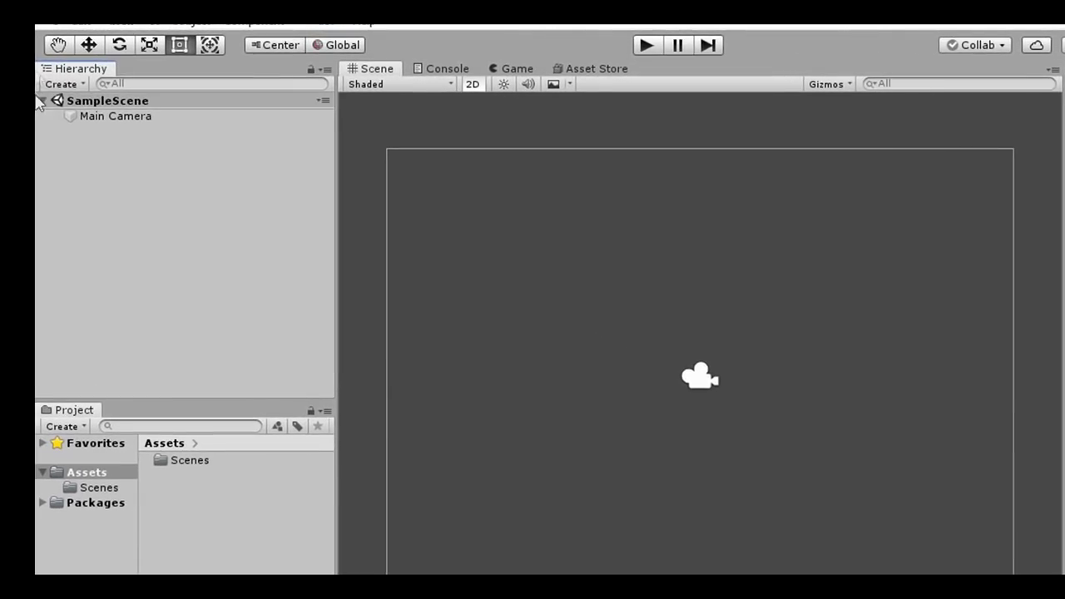
Add a UI Button on a new Canvas and move it right to Pos X -5.
{"action": "left_click", "coordinate": [83, 85]}
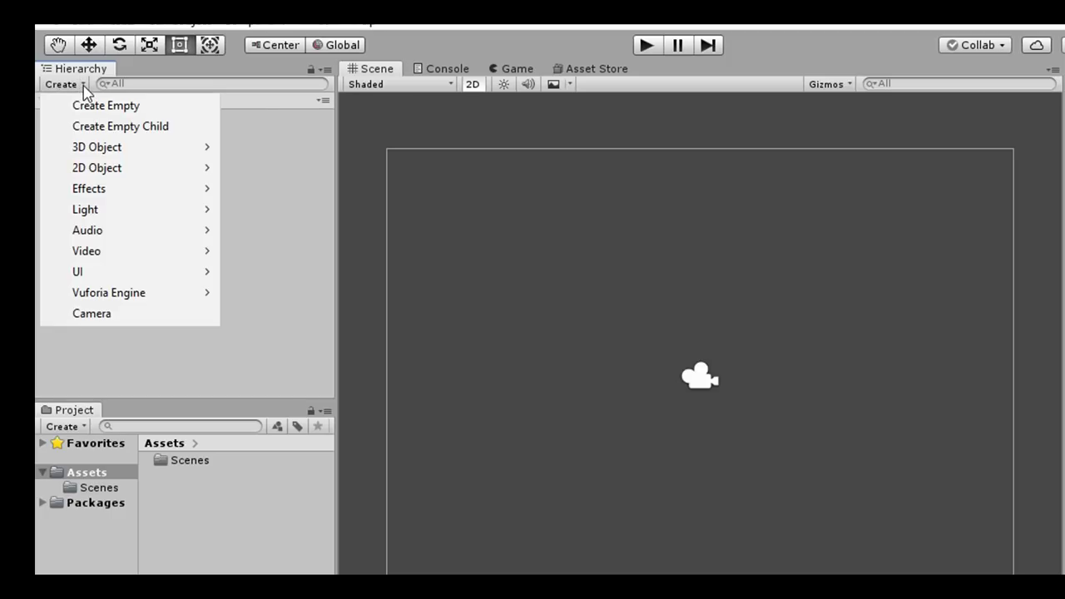
{"action": "mouse_move", "coordinate": [172, 273]}
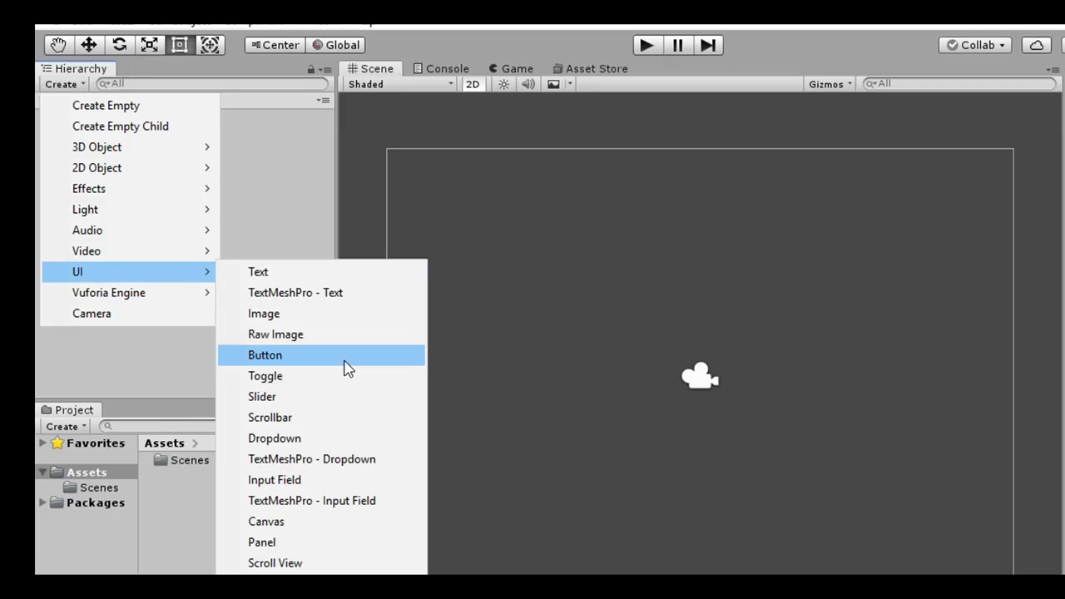
{"action": "left_click", "coordinate": [347, 369]}
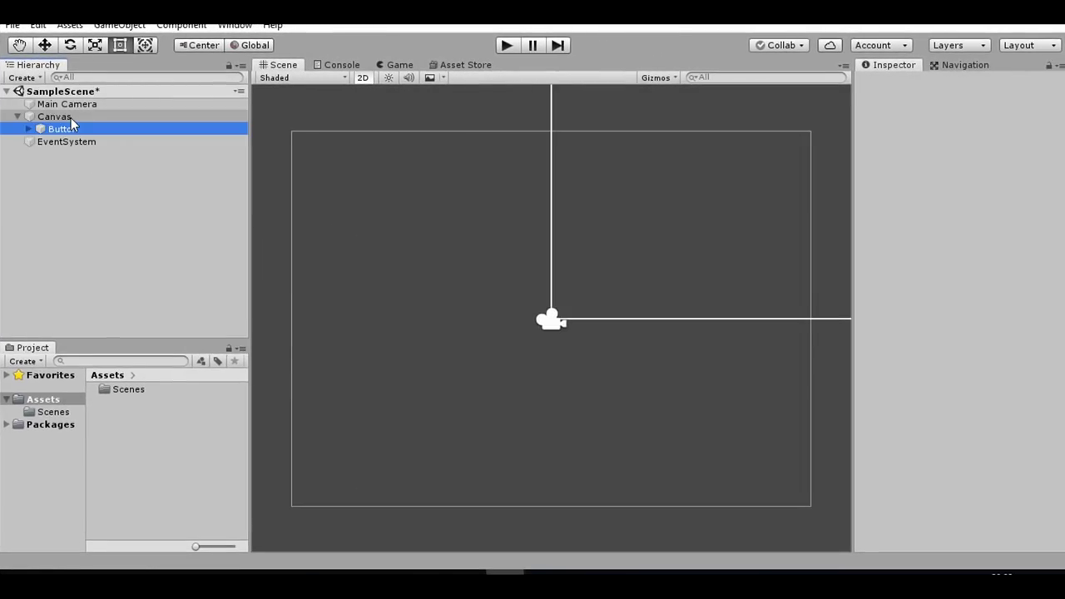
{"action": "left_click", "coordinate": [394, 66]}
{"action": "key", "text": "ctrl+1"}
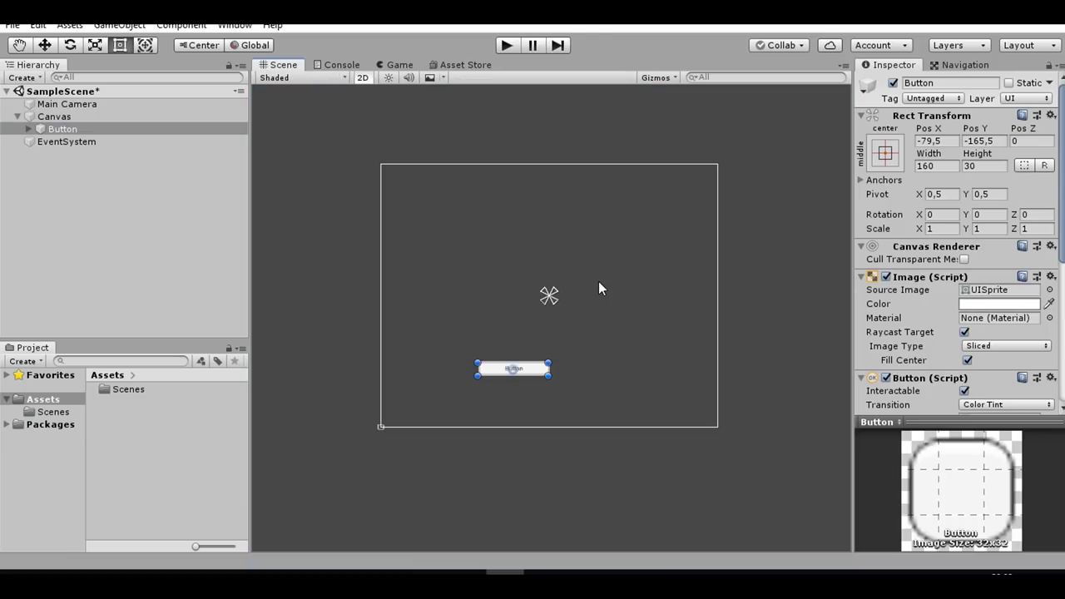
{"action": "key", "text": "w"}
{"action": "left_click_drag", "start_coordinate": [573, 366], "coordinate": [611, 374]}
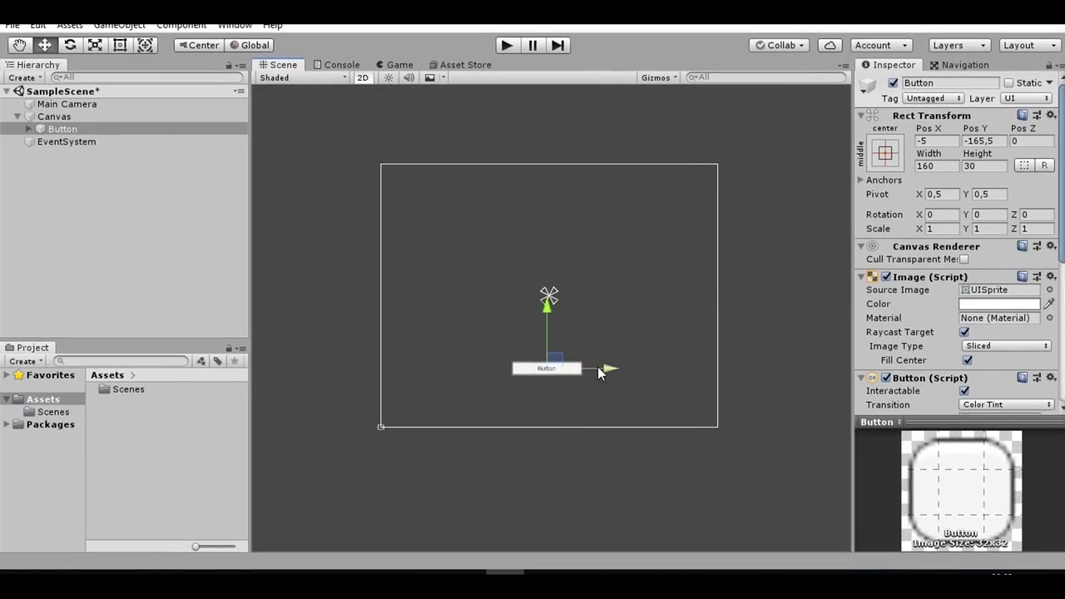
Import the two PNG images from the desktop into Assets.
{"action": "key", "text": "super+d"}
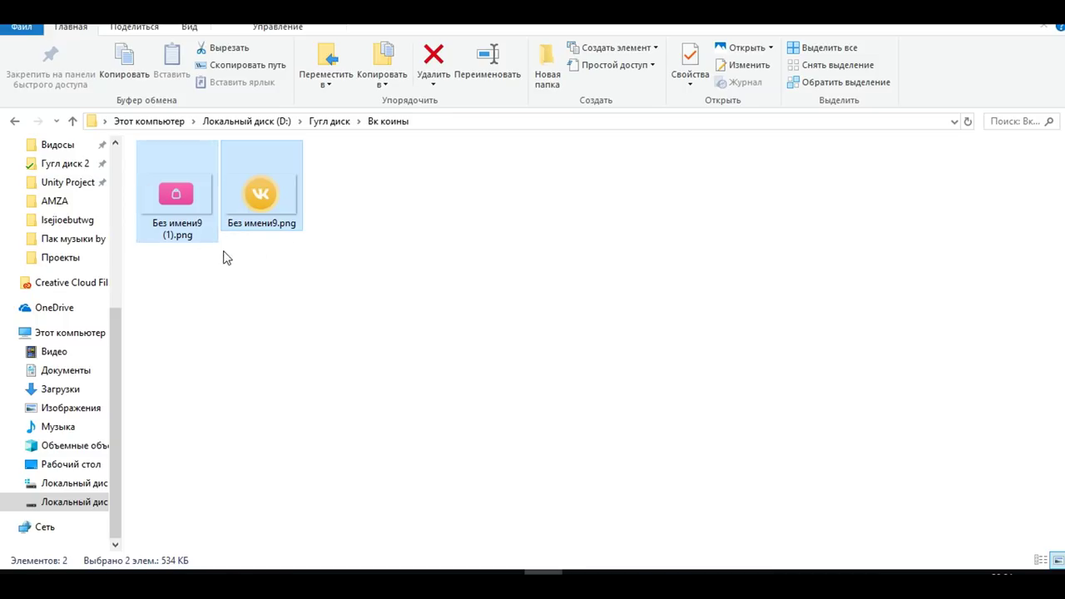
{"action": "left_click_drag", "start_coordinate": [175, 196], "coordinate": [297, 480]}
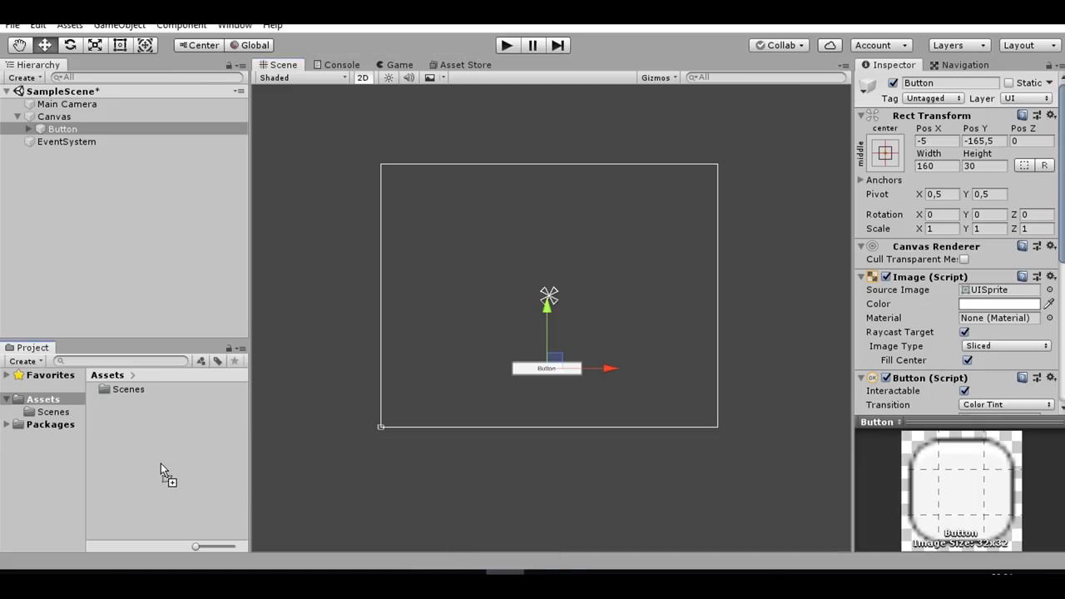
{"action": "left_click_drag", "start_coordinate": [297, 480], "coordinate": [131, 447]}
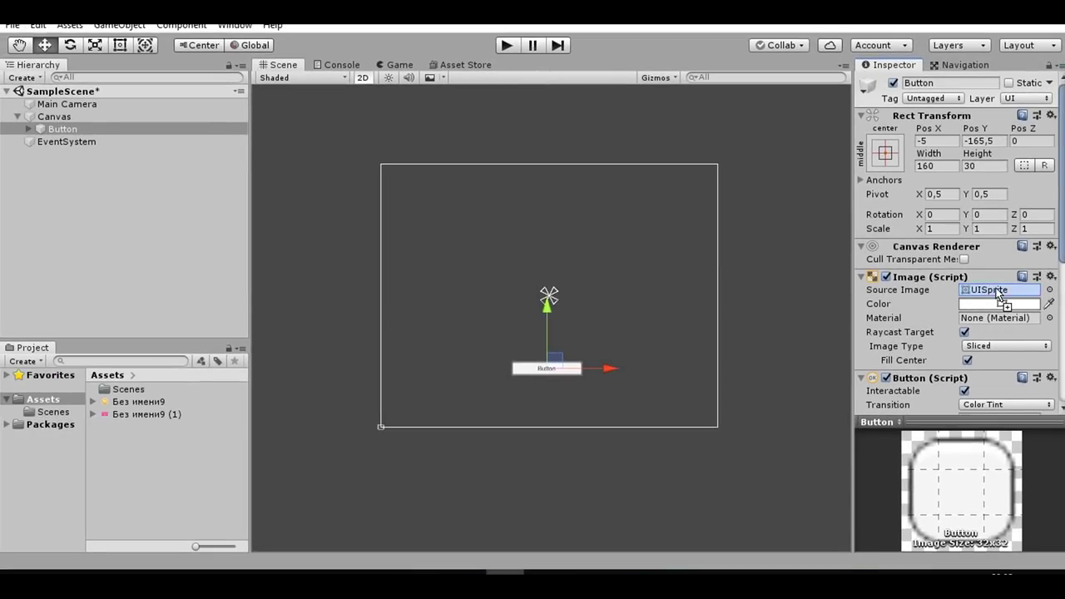
Give the Button the VK coin image, reset its Rect Transform and make it taller.
{"action": "left_click_drag", "start_coordinate": [991, 285], "coordinate": [994, 289]}
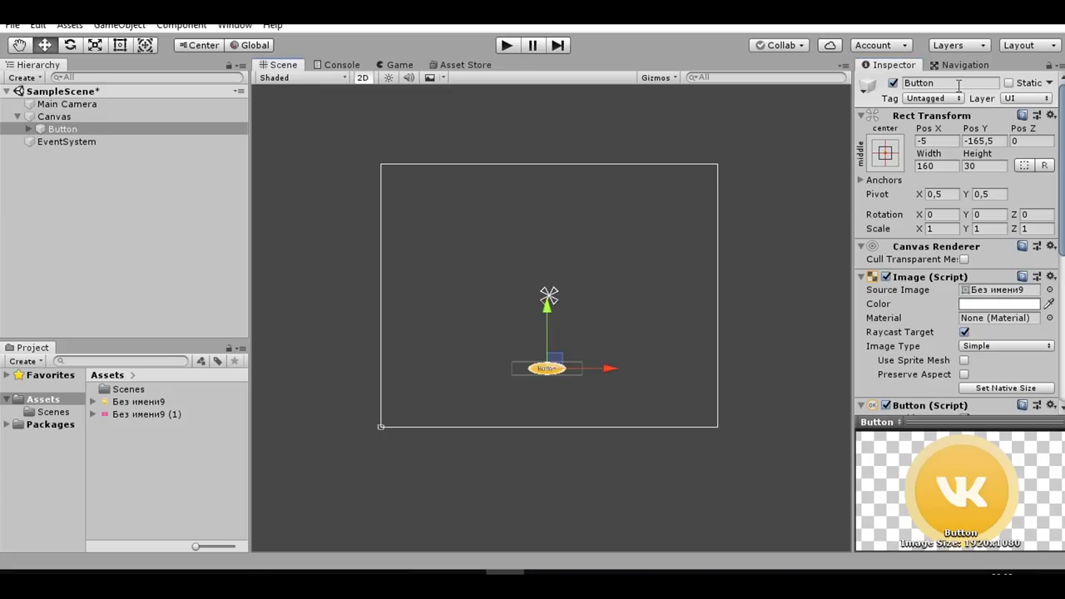
{"action": "right_click", "coordinate": [965, 117]}
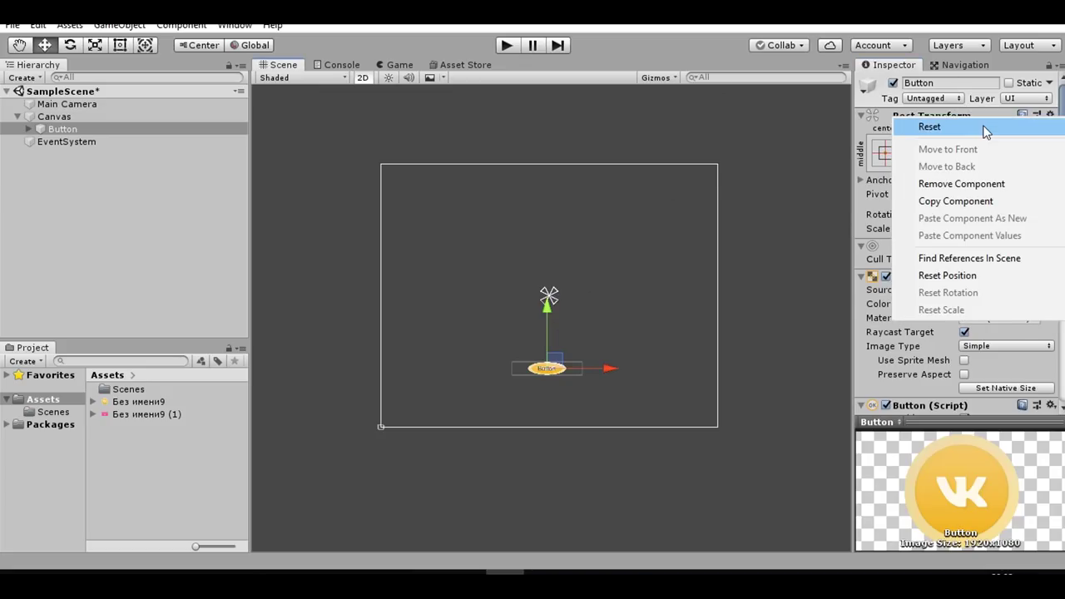
{"action": "left_click", "coordinate": [984, 127]}
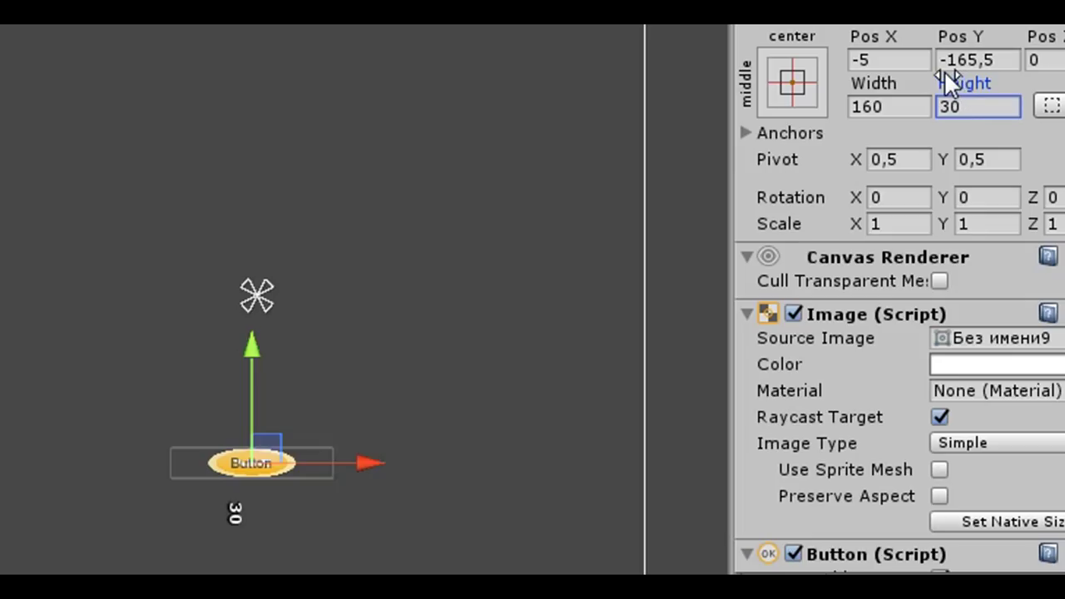
{"action": "mouse_move", "coordinate": [965, 79]}
{"action": "left_mouse_down"}
{"action": "mouse_move", "coordinate": [1061, 83]}
{"action": "mouse_move", "coordinate": [243, 200]}
{"action": "left_mouse_up"}
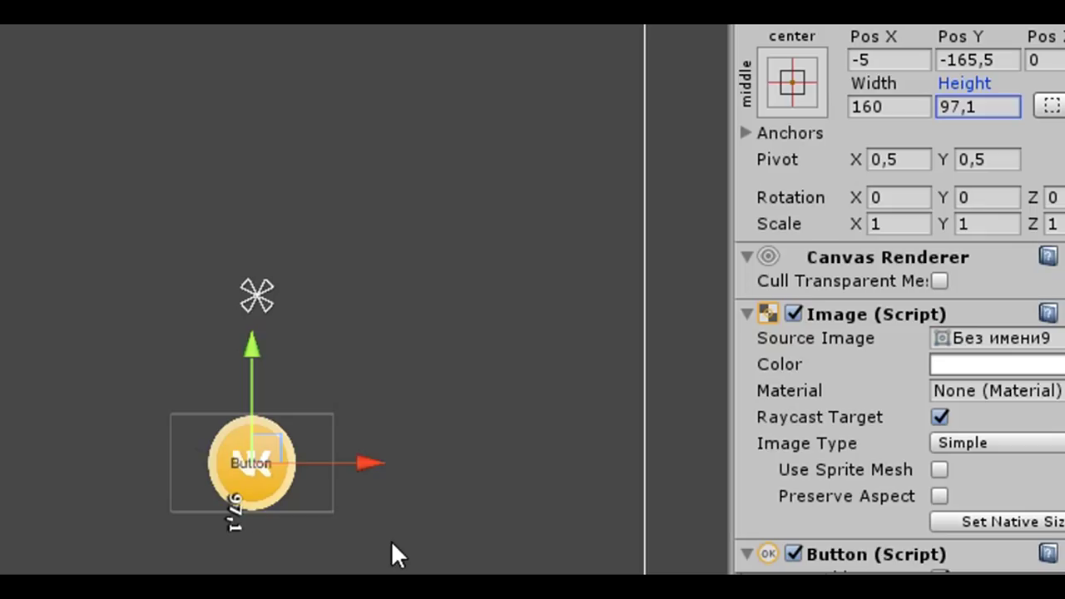
Scale the coin button up to about 3.79 and preview it in the Game view.
{"action": "key", "text": "r"}
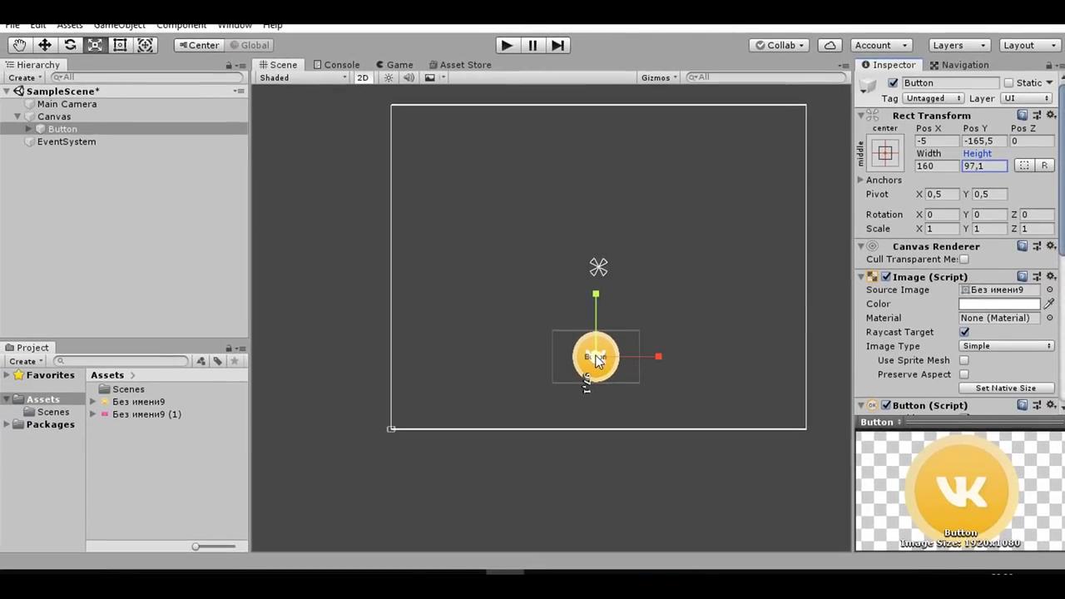
{"action": "left_click_drag", "start_coordinate": [595, 358], "coordinate": [791, 268]}
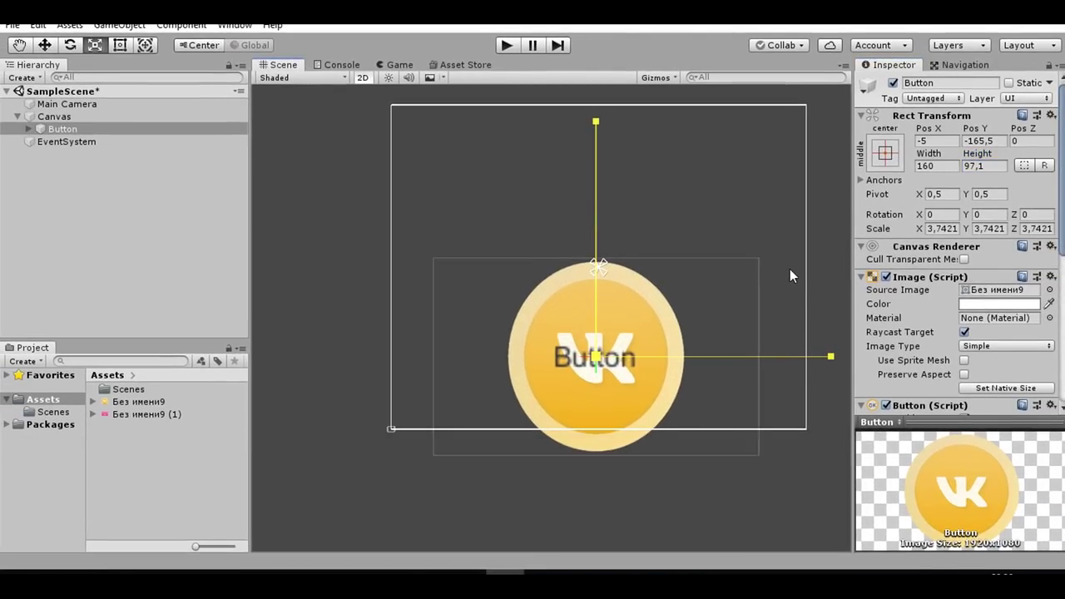
{"action": "key", "text": "ctrl+2"}
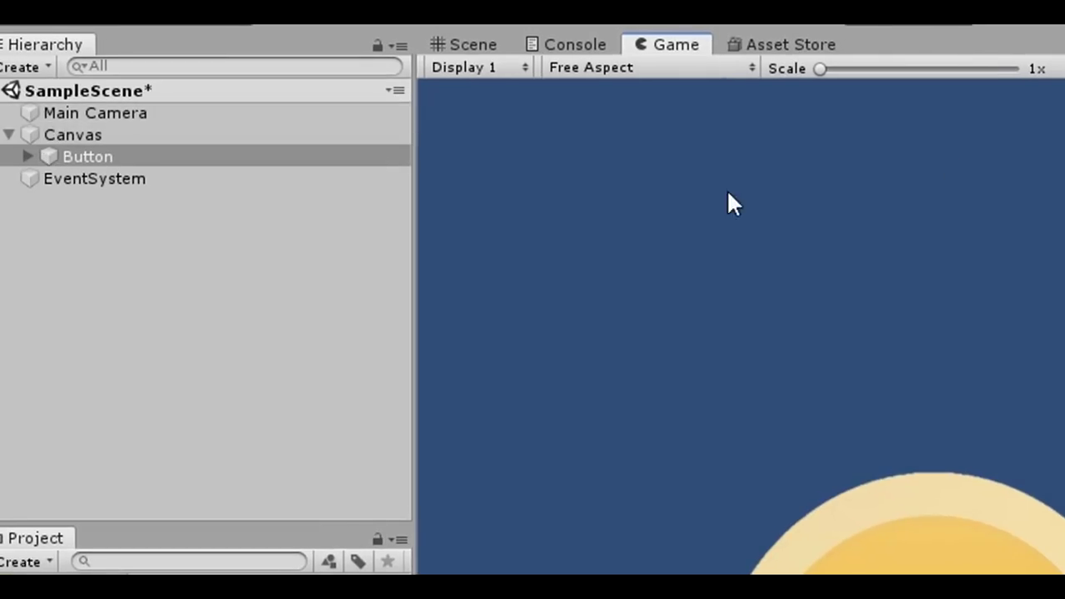
Delete the Button's Text child and frame the Button in the Scene view.
{"action": "left_click", "coordinate": [20, 158]}
{"action": "left_click", "coordinate": [23, 157]}
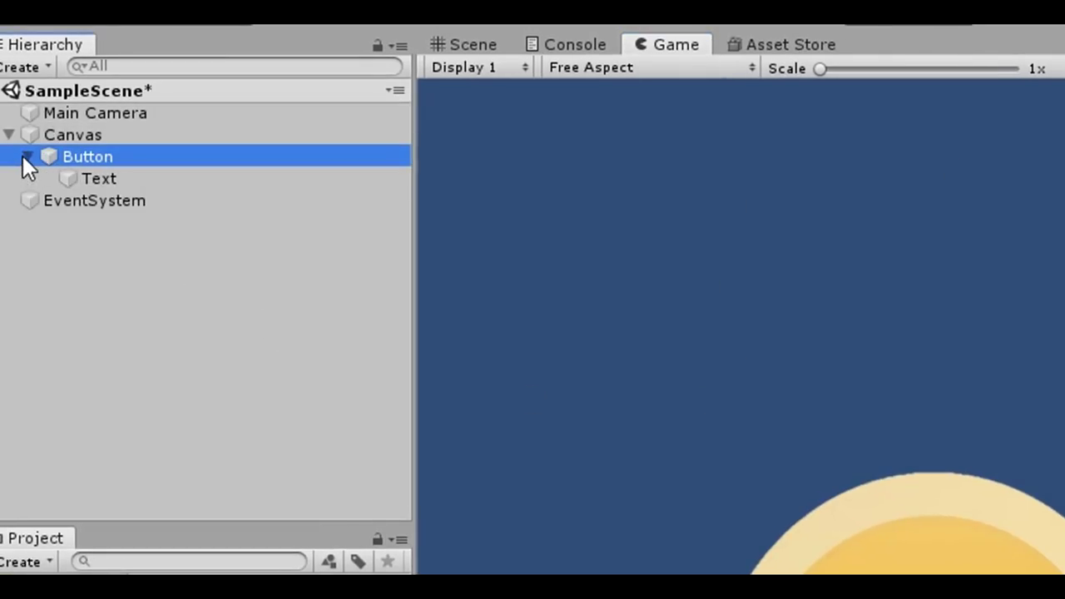
{"action": "left_click", "coordinate": [99, 179]}
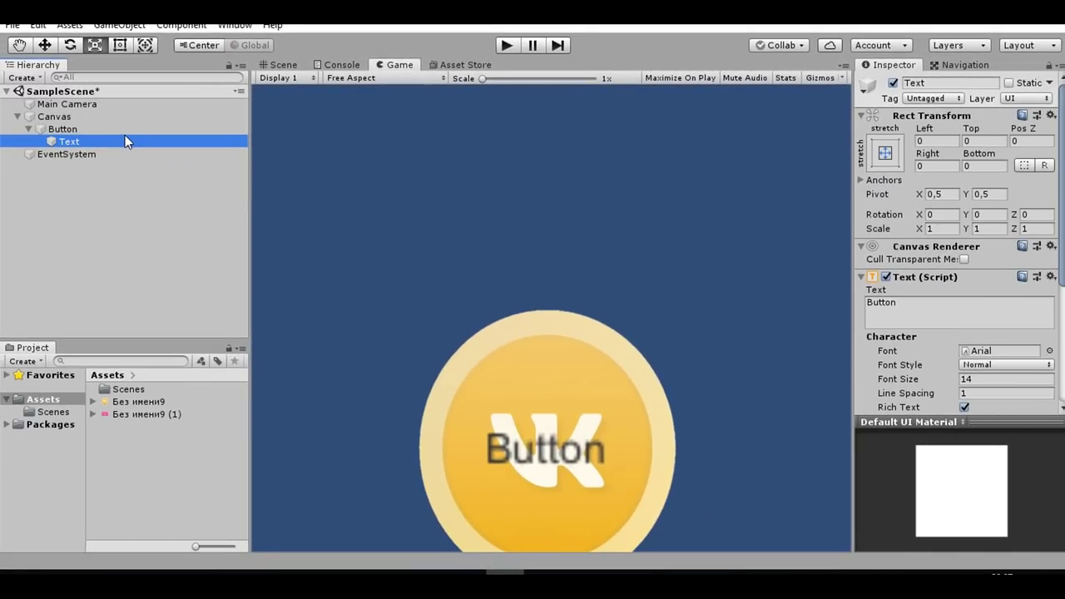
{"action": "key", "text": "Delete"}
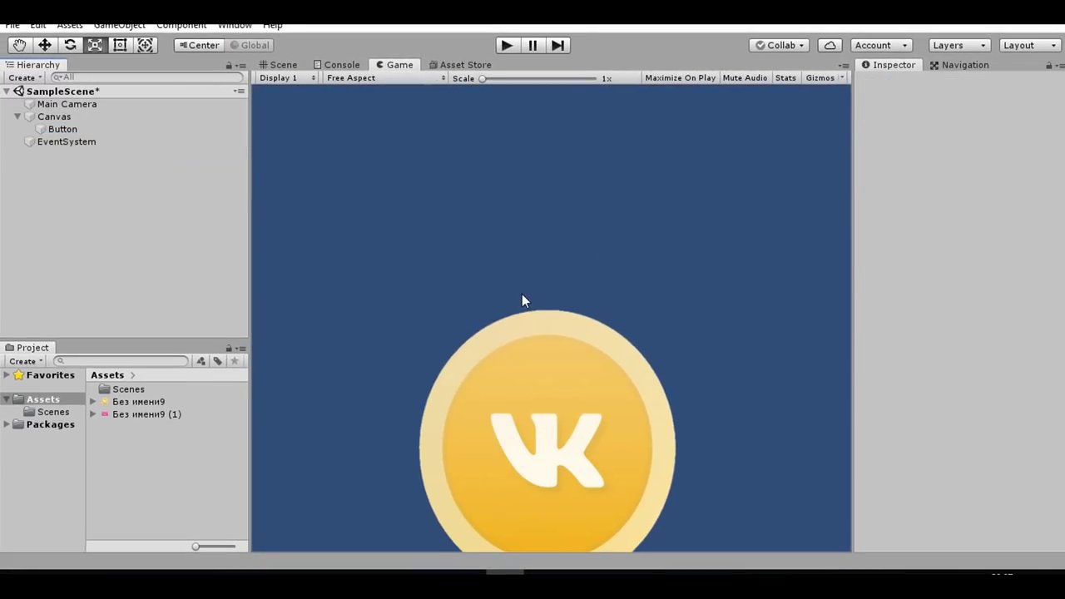
{"action": "double_click", "coordinate": [62, 129]}
{"action": "left_click_drag", "start_coordinate": [250, 186], "coordinate": [190, 186]}
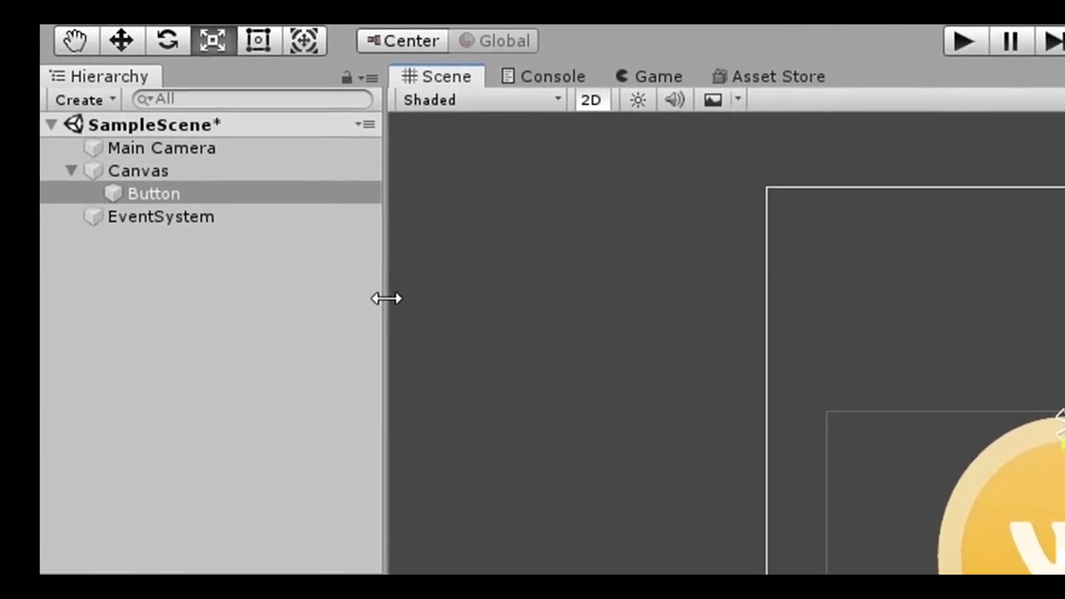
Create a UI Text object and move it up near the top of the canvas.
{"action": "left_click", "coordinate": [162, 189]}
{"action": "left_click", "coordinate": [105, 98]}
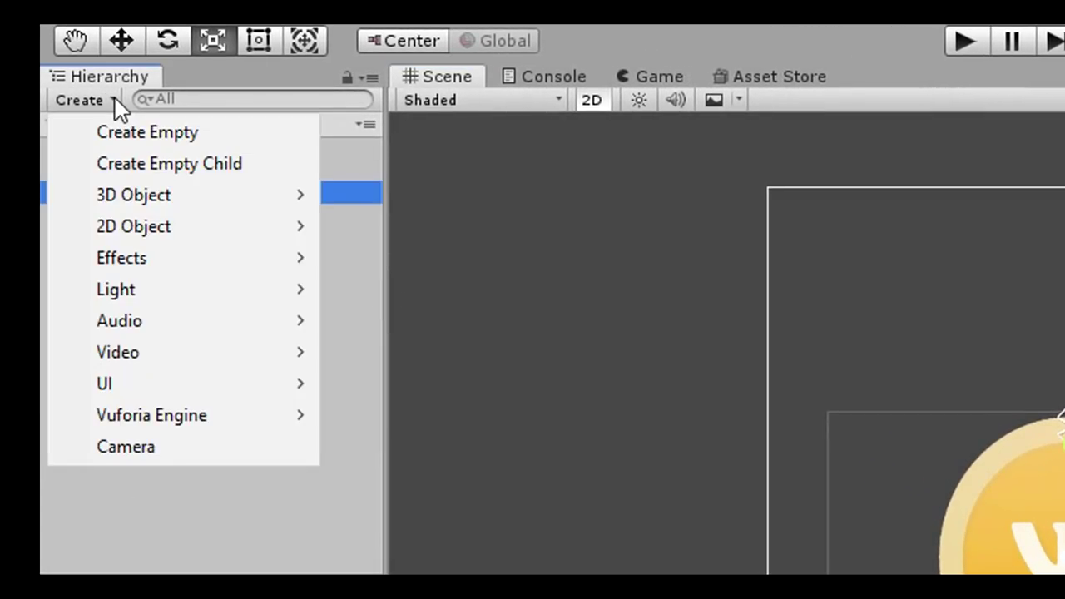
{"action": "mouse_move", "coordinate": [169, 382]}
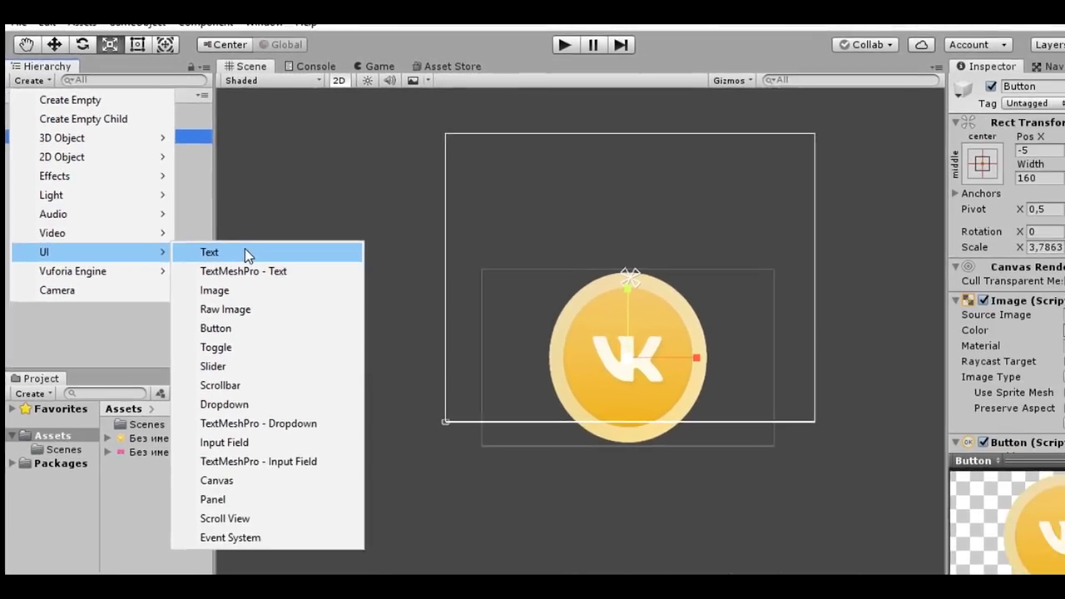
{"action": "left_click", "coordinate": [241, 252]}
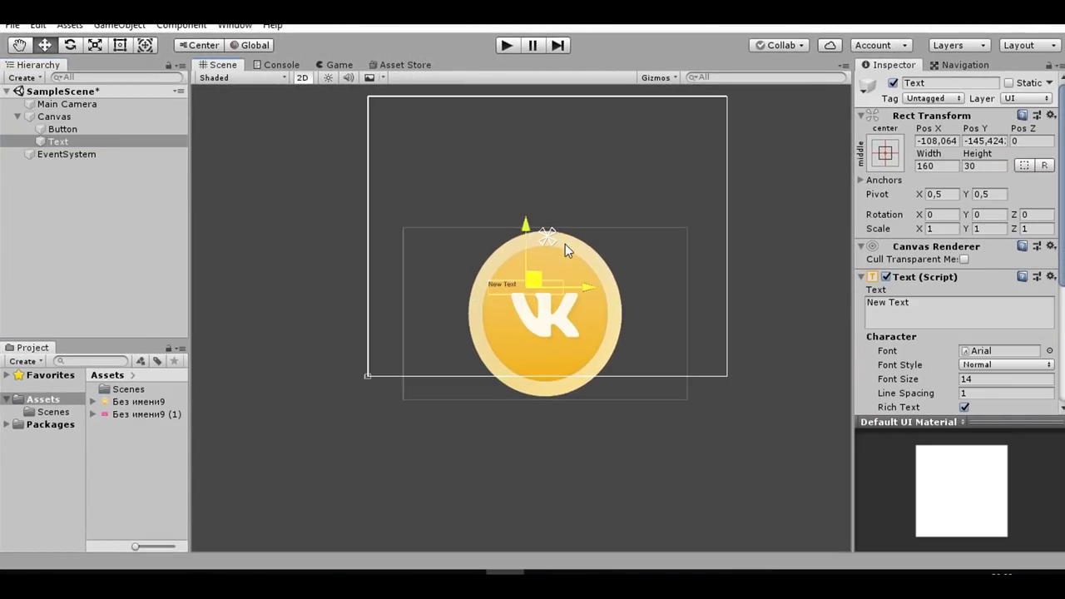
{"action": "left_click_drag", "start_coordinate": [534, 280], "coordinate": [550, 120]}
{"action": "scroll", "coordinate": [640, 216], "scroll_direction": "down", "scroll_amount": 1}
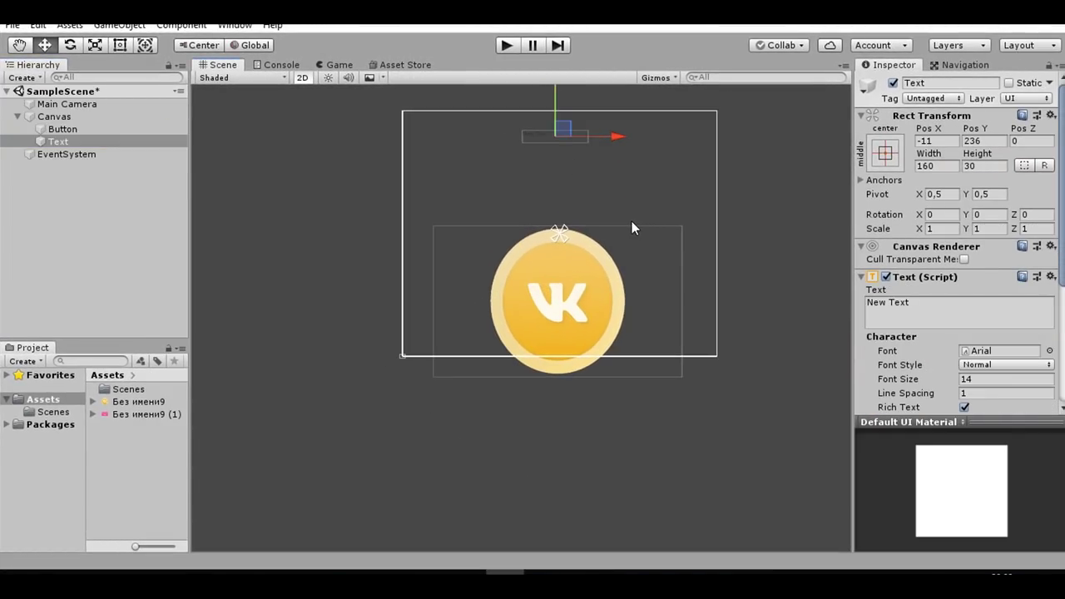
{"action": "scroll", "coordinate": [610, 158], "scroll_direction": "up", "scroll_amount": 2}
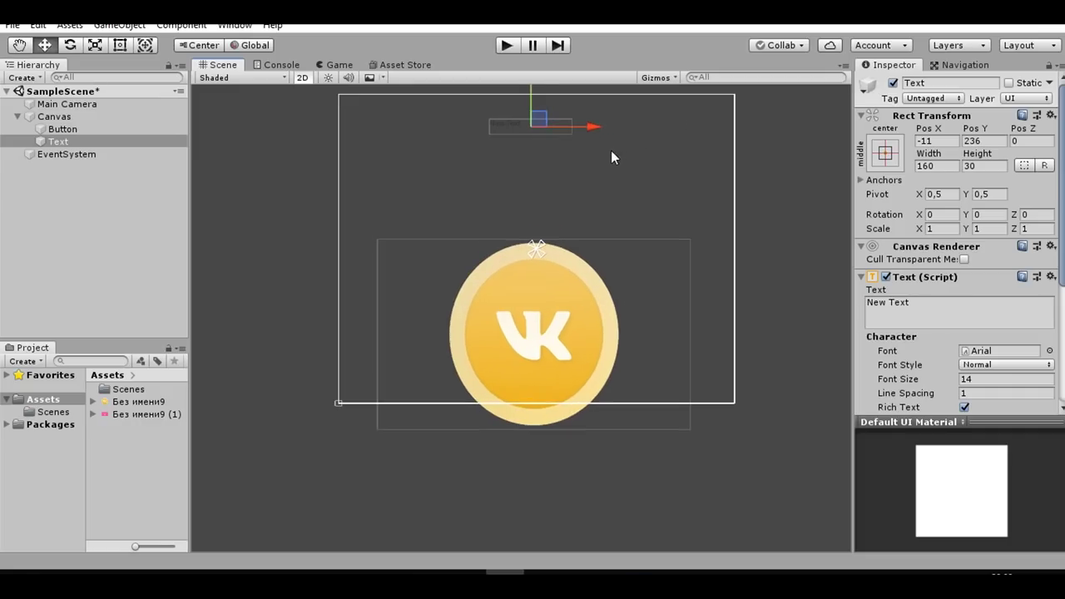
{"action": "scroll", "coordinate": [566, 183], "scroll_direction": "up", "scroll_amount": 2}
{"action": "scroll", "coordinate": [549, 181], "scroll_direction": "up", "scroll_amount": 1}
{"action": "middle_click_drag", "start_coordinate": [549, 181], "coordinate": [549, 320]}
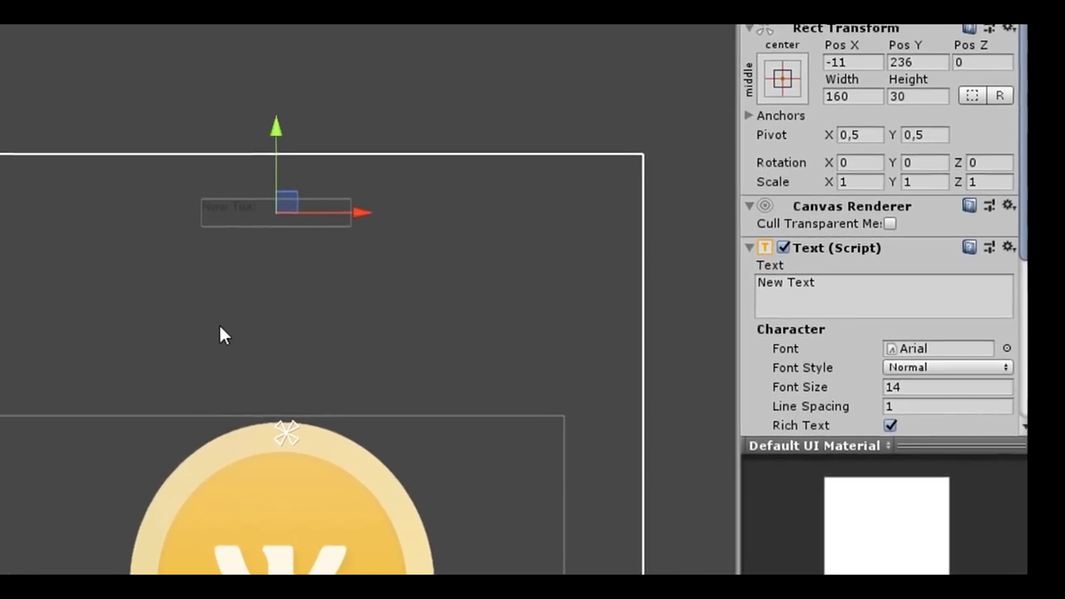
{"action": "scroll", "coordinate": [870, 221], "scroll_direction": "down", "scroll_amount": 3}
{"action": "scroll", "coordinate": [879, 245], "scroll_direction": "down", "scroll_amount": 2}
Set the text colour to white.
{"action": "left_click", "coordinate": [898, 268]}
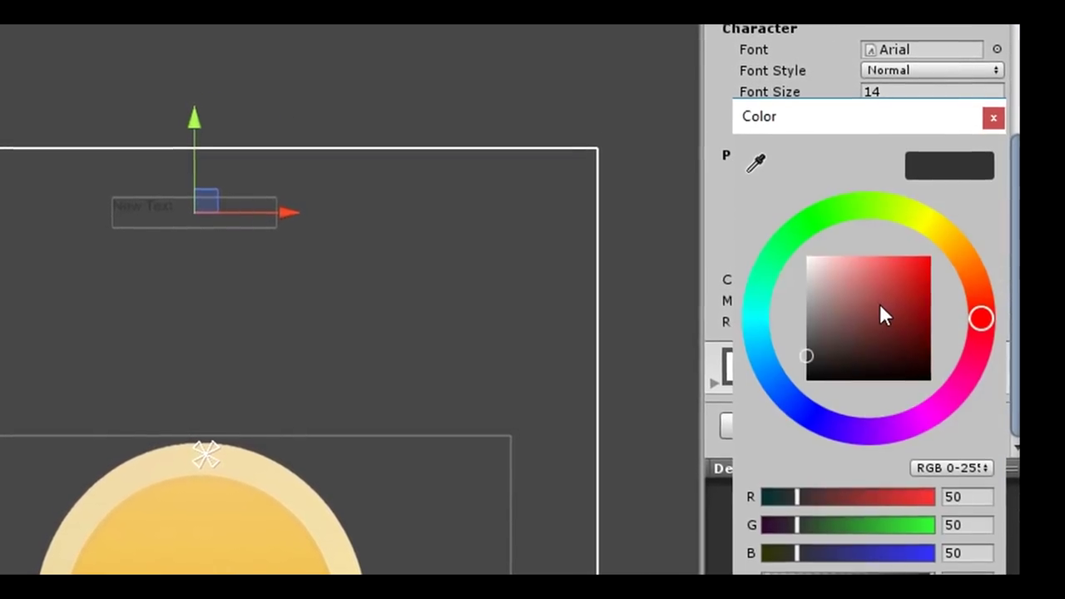
{"action": "left_click_drag", "start_coordinate": [879, 303], "coordinate": [629, 155]}
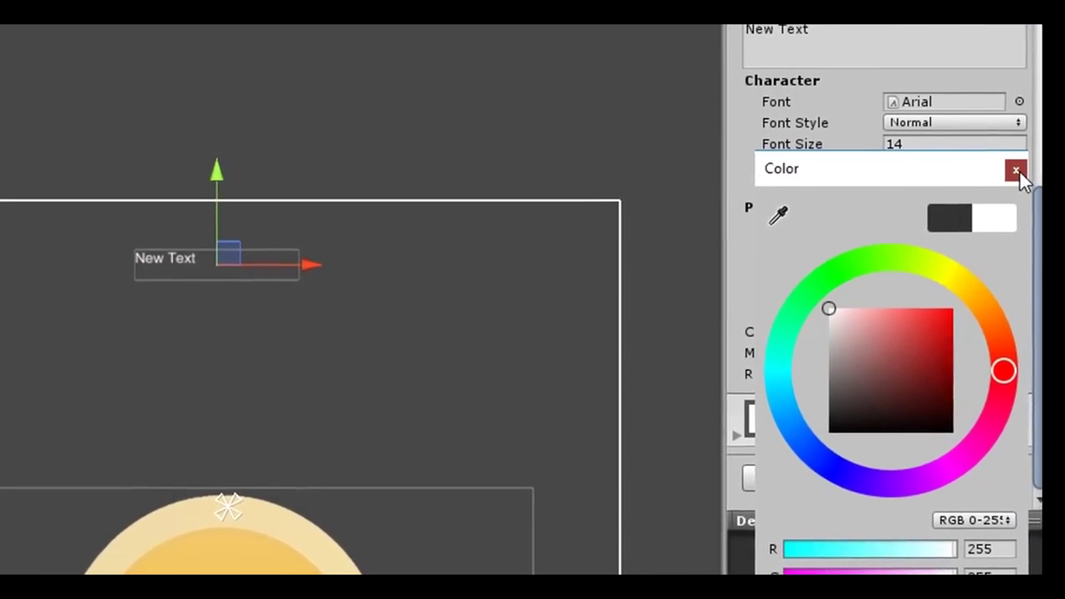
{"action": "left_click", "coordinate": [1015, 169]}
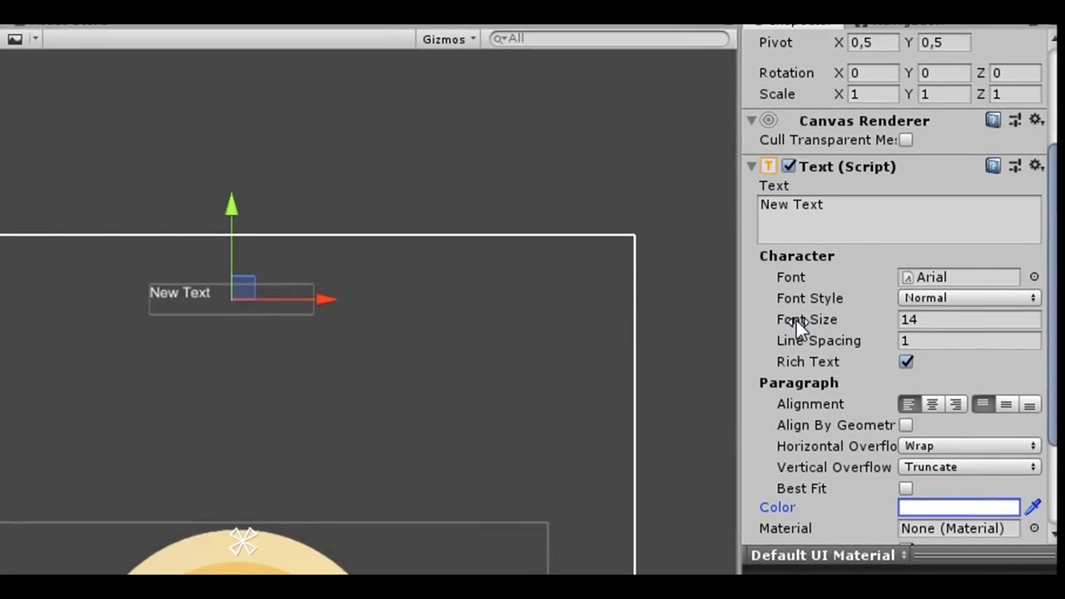
Set font size 52 and size the text box to 220.61 × 80.5.
{"action": "left_click_drag", "start_coordinate": [796, 320], "coordinate": [825, 328]}
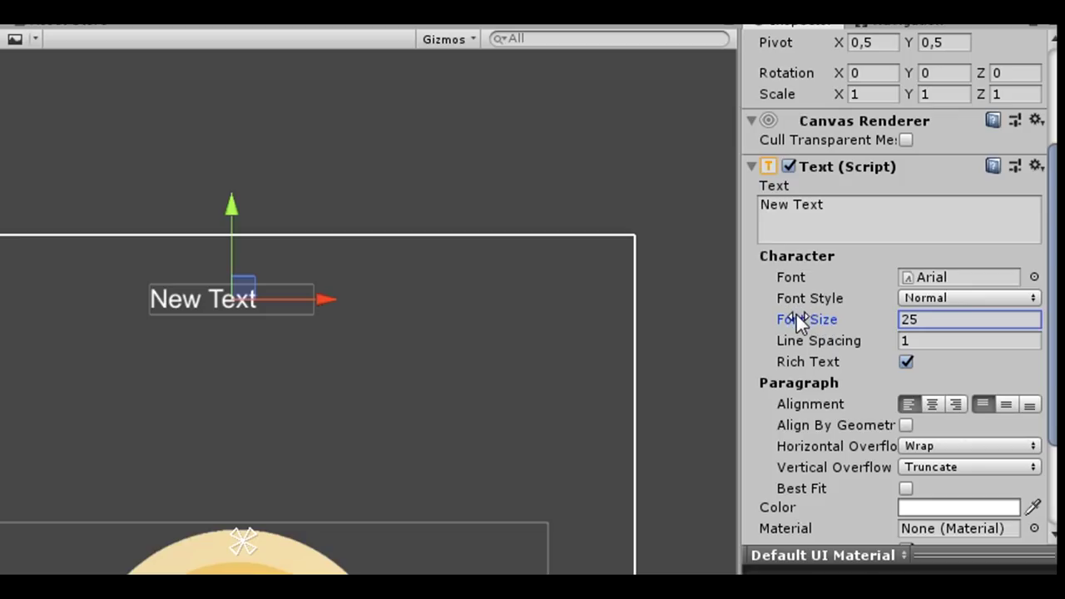
{"action": "left_click_drag", "start_coordinate": [801, 317], "coordinate": [817, 320]}
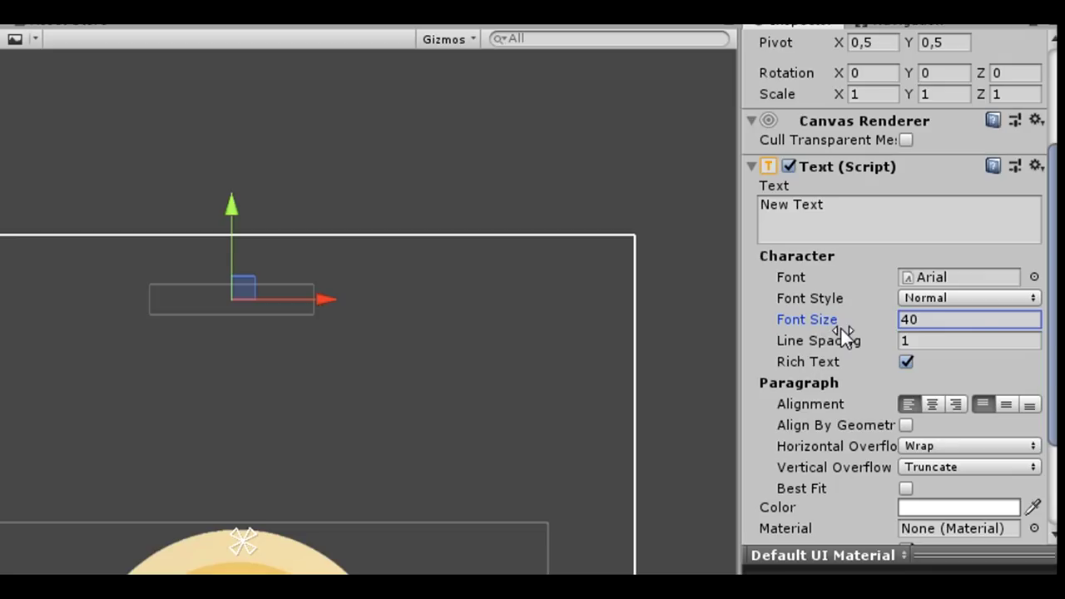
{"action": "left_click_drag", "start_coordinate": [843, 333], "coordinate": [886, 232]}
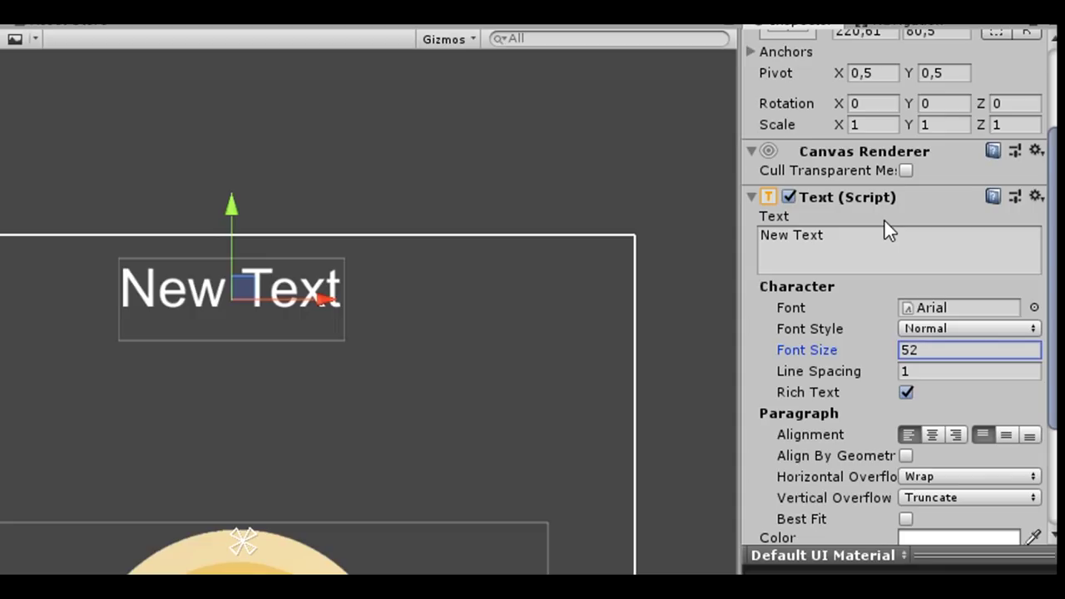
{"action": "scroll", "coordinate": [905, 157], "scroll_direction": "up", "scroll_amount": 5}
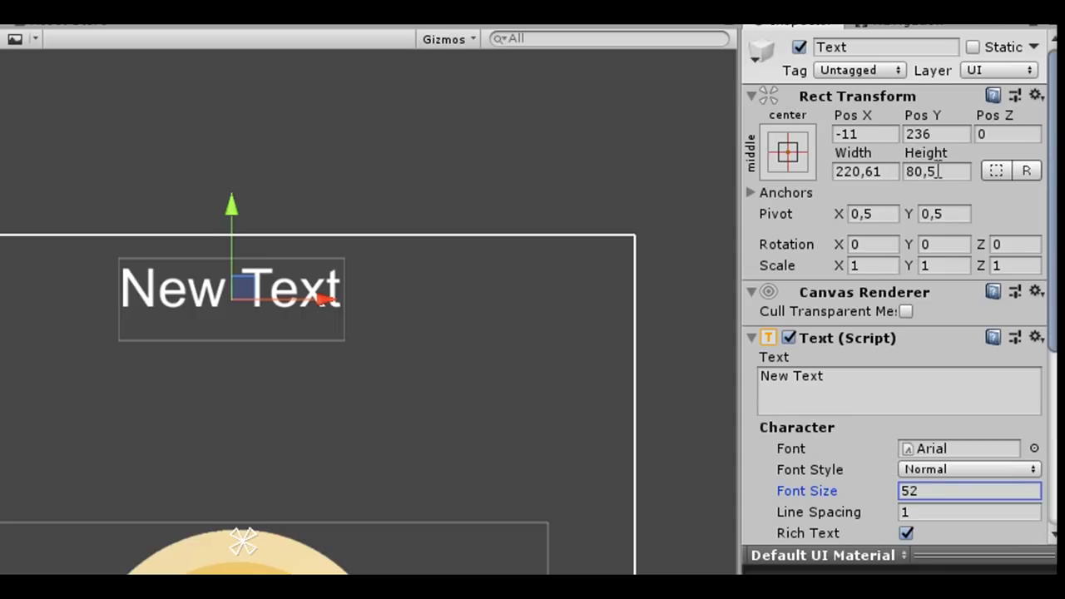
{"action": "key", "text": "ctrl+z"}
{"action": "left_click_drag", "start_coordinate": [853, 152], "coordinate": [1032, 317]}
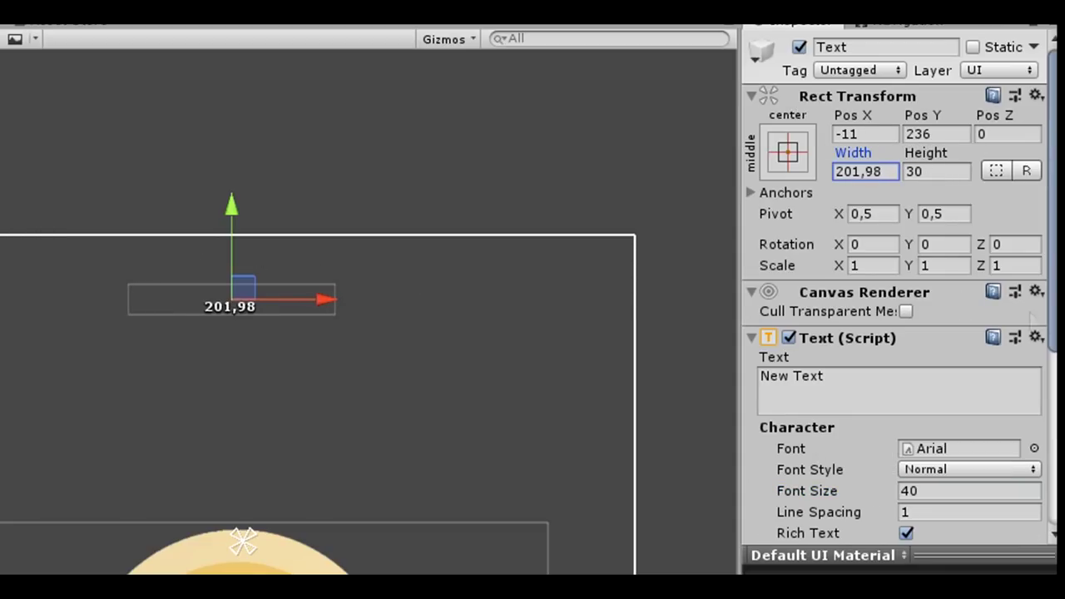
{"action": "left_click_drag", "start_coordinate": [1031, 317], "coordinate": [58, 249]}
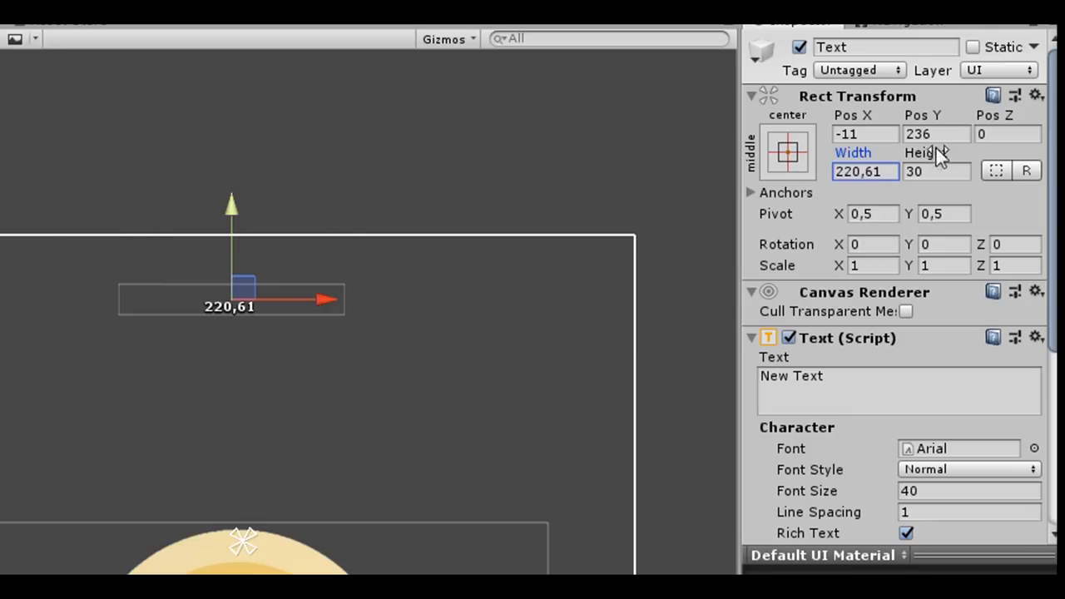
{"action": "key", "text": "ctrl+shift+z"}
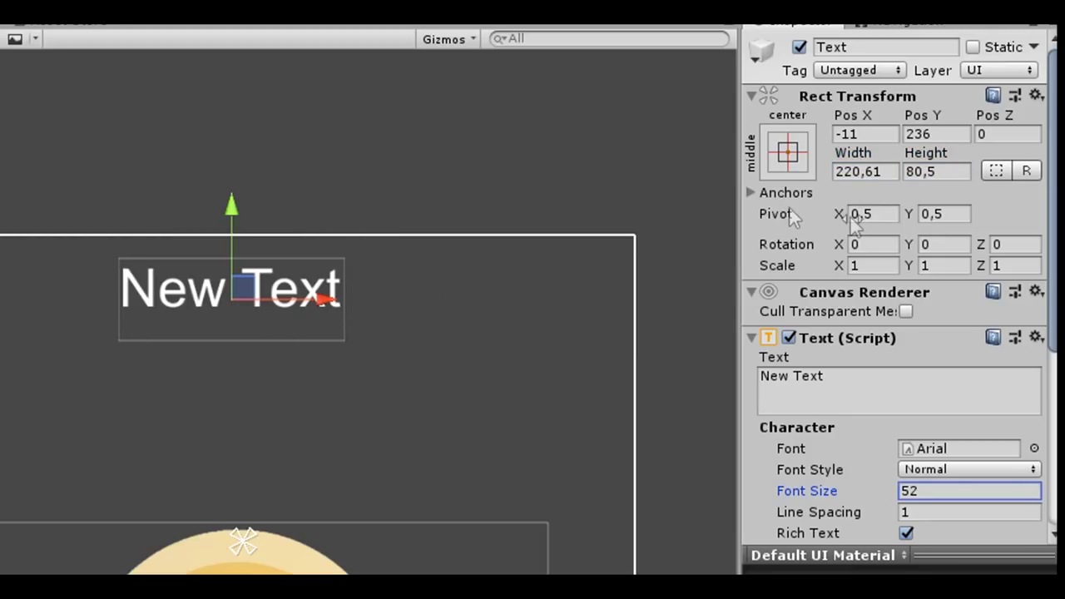
{"action": "scroll", "coordinate": [928, 219], "scroll_direction": "down", "scroll_amount": 2}
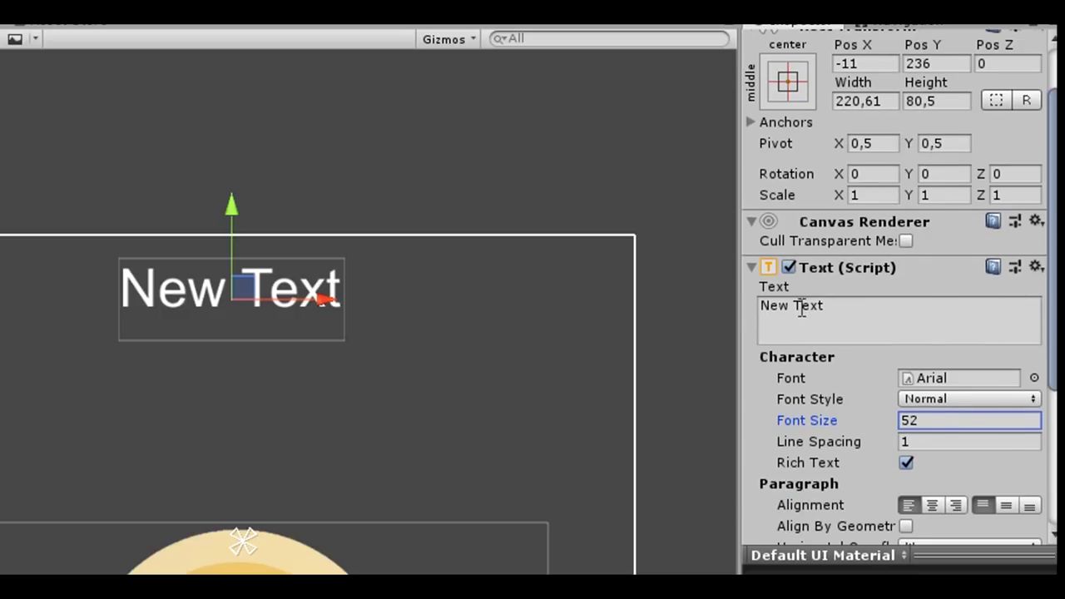
{"action": "scroll", "coordinate": [836, 319], "scroll_direction": "down", "scroll_amount": 5}
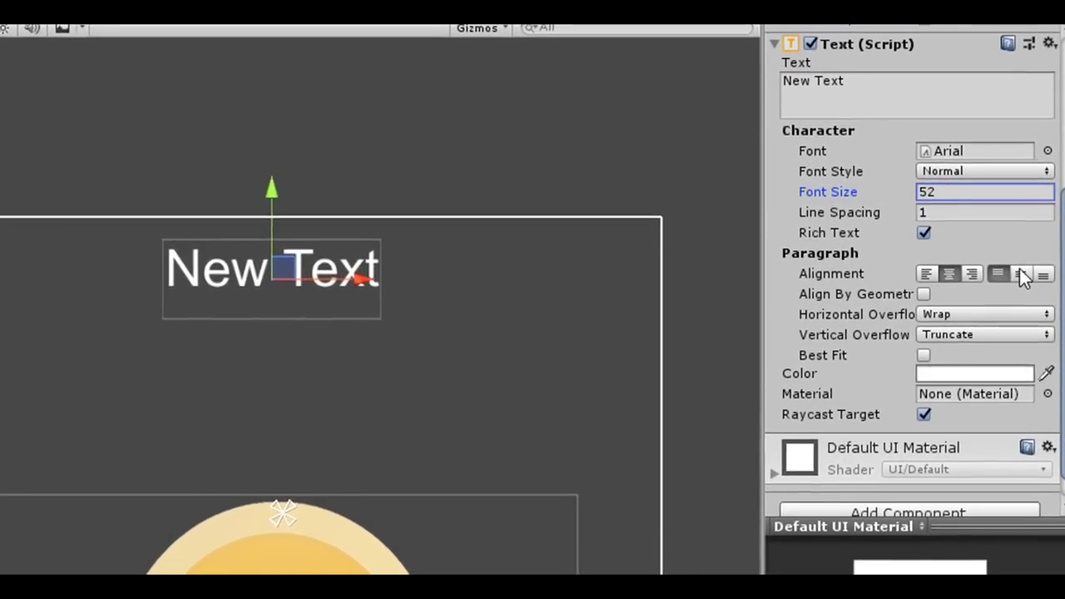
Centre the text vertically and add an Outline with effect distance 2.02 × 2.02.
{"action": "left_click", "coordinate": [1019, 270]}
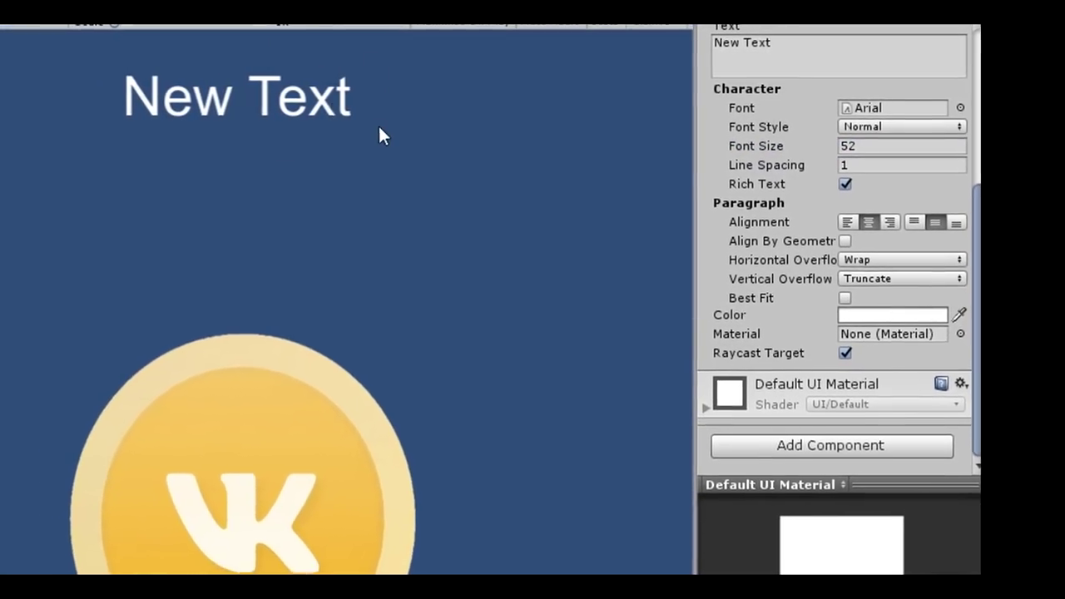
{"action": "left_click", "coordinate": [848, 419]}
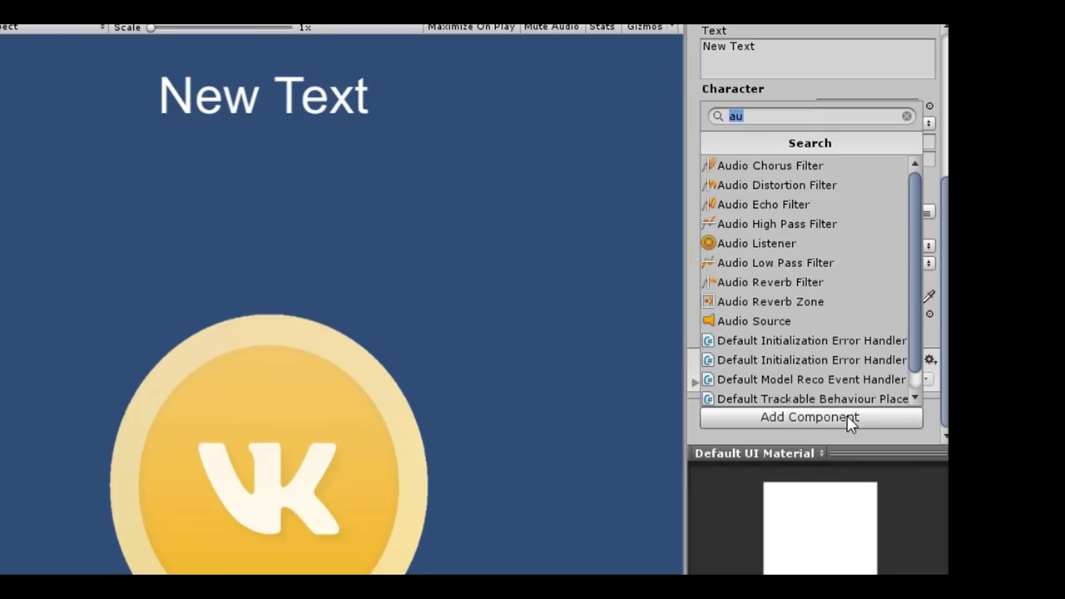
{"action": "type", "text": "ou"}
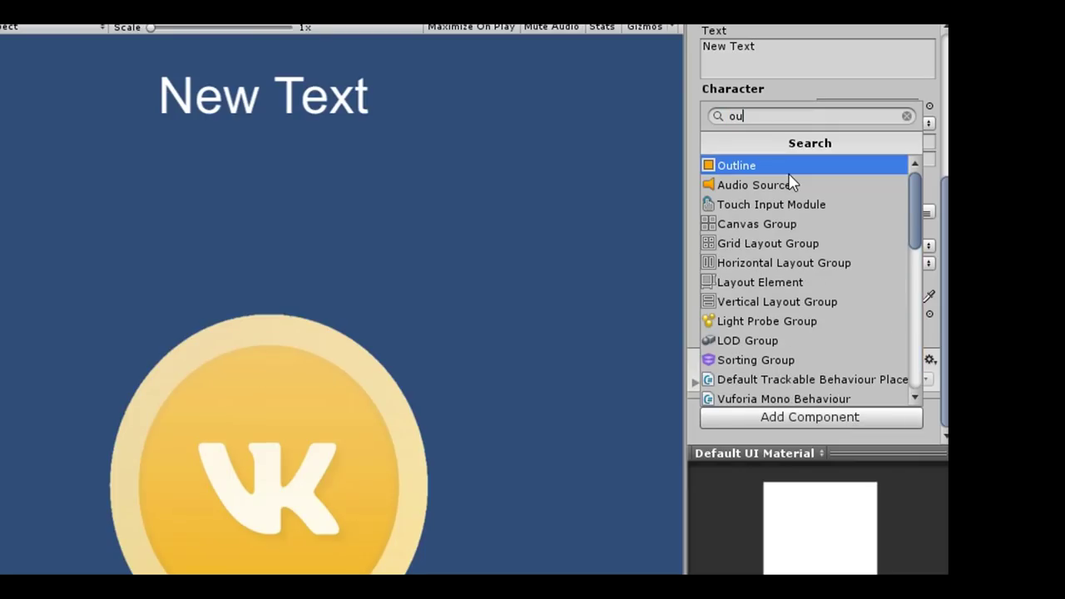
{"action": "left_click", "coordinate": [790, 172]}
{"action": "scroll", "coordinate": [741, 160], "scroll_direction": "down", "scroll_amount": 5}
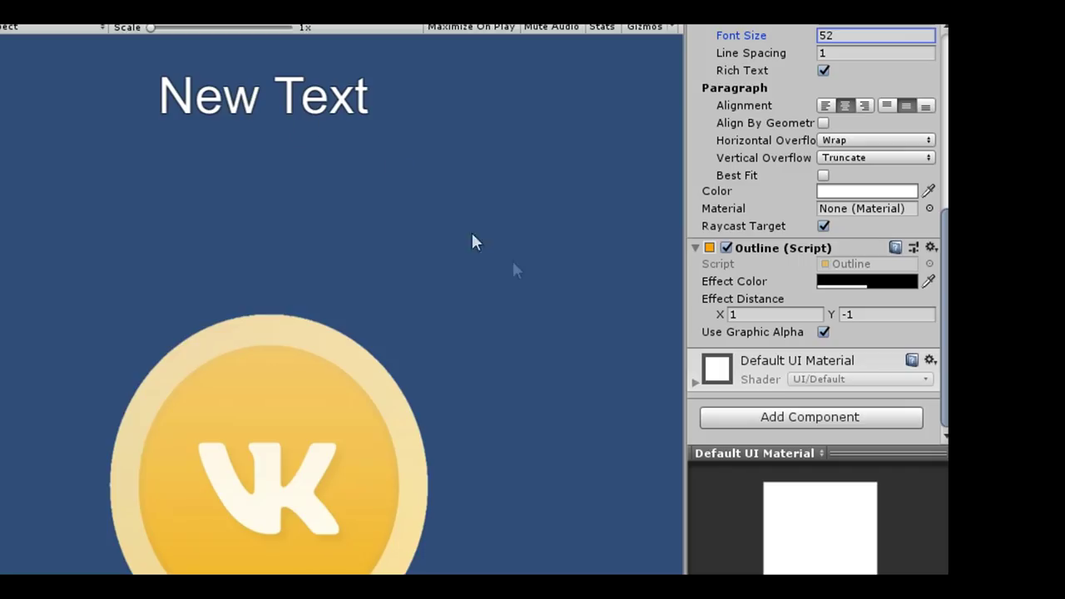
{"action": "left_click_drag", "start_coordinate": [722, 315], "coordinate": [796, 330]}
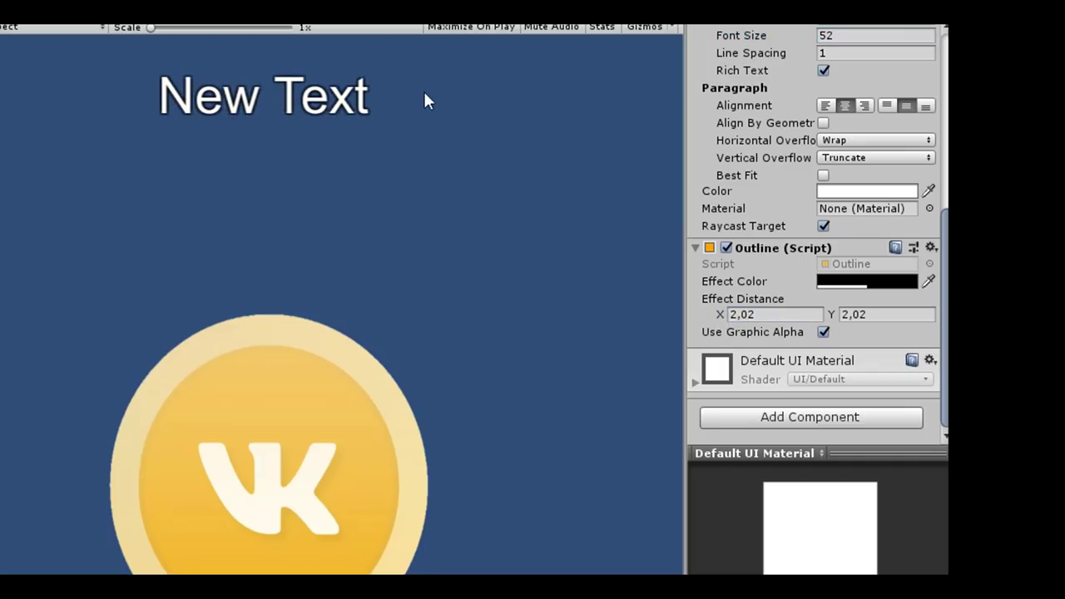
{"action": "scroll", "coordinate": [805, 211], "scroll_direction": "up", "scroll_amount": 5}
{"action": "scroll", "coordinate": [753, 194], "scroll_direction": "down", "scroll_amount": 5}
{"action": "scroll", "coordinate": [790, 202], "scroll_direction": "up", "scroll_amount": 3}
Replace the 'New Text' placeholder with 0 to serve as the counter.
{"action": "left_click", "coordinate": [791, 194]}
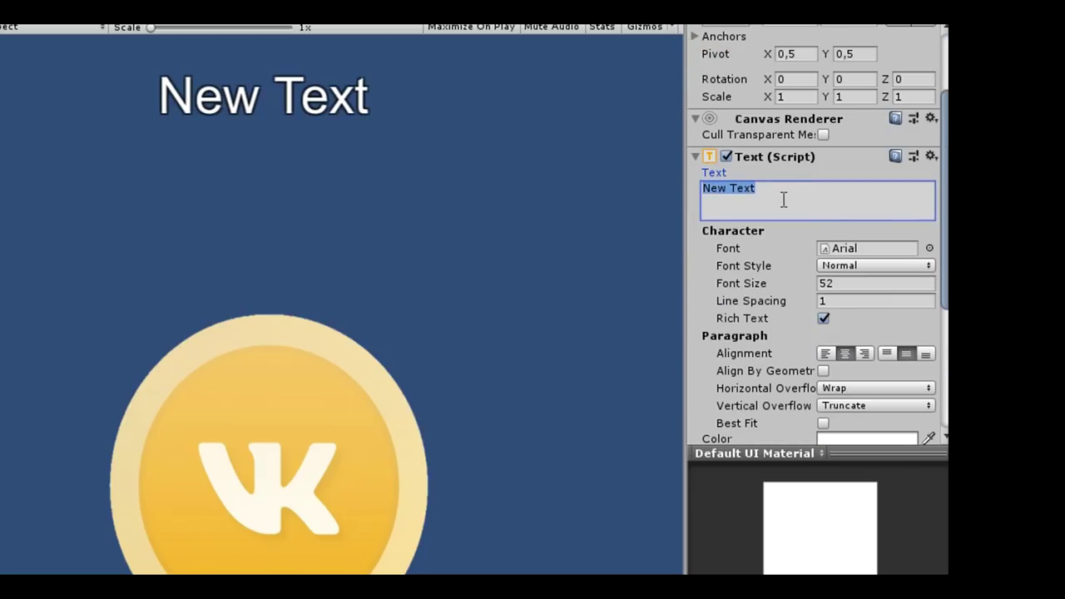
{"action": "key", "text": "BackSpace"}
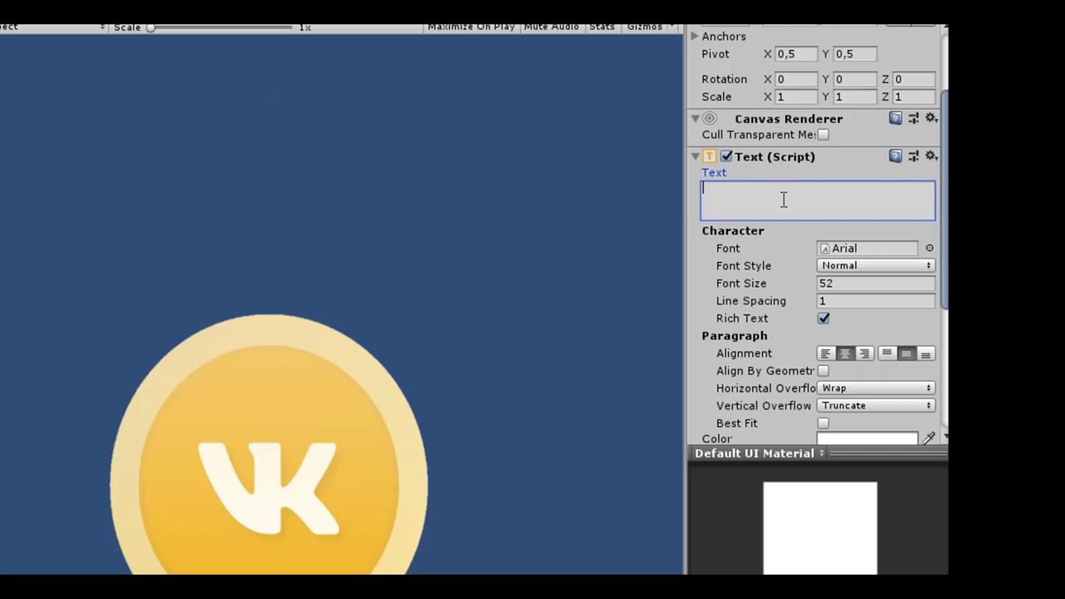
{"action": "type", "text": "0"}
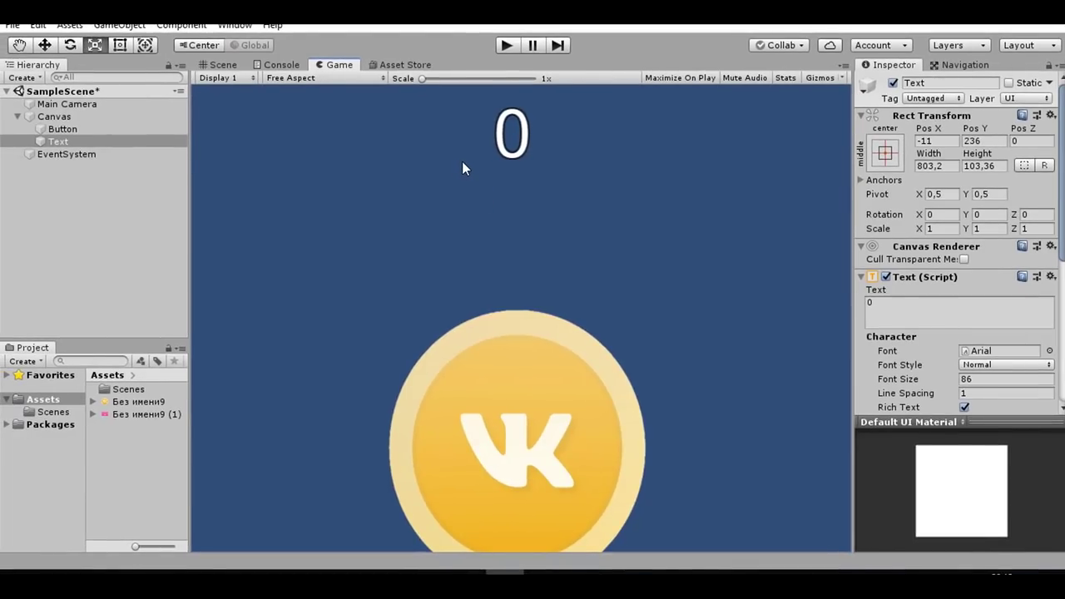
{"action": "left_click", "coordinate": [33, 78]}
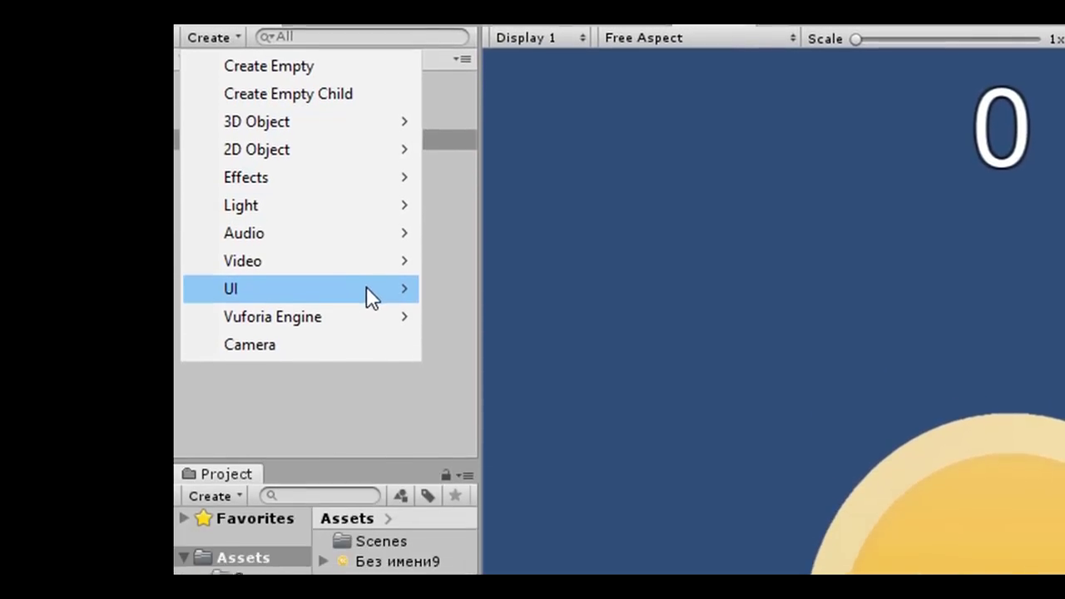
Add a new UI Button and give it the pink shopping-bag sprite.
{"action": "mouse_move", "coordinate": [373, 133]}
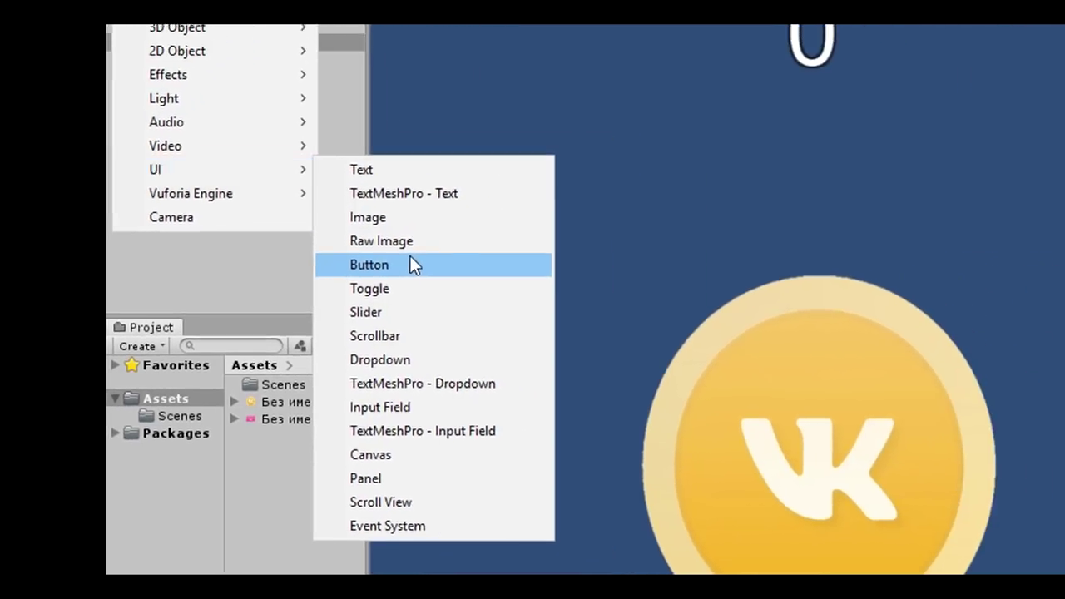
{"action": "left_click", "coordinate": [410, 260]}
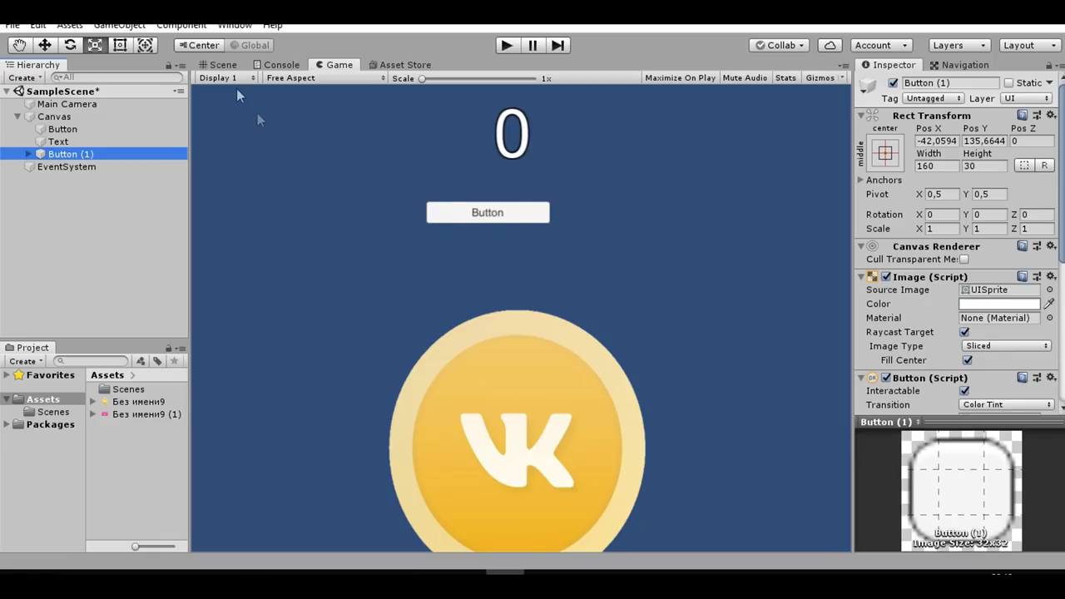
{"action": "left_click", "coordinate": [221, 65]}
{"action": "left_click", "coordinate": [141, 414]}
{"action": "left_click_drag", "start_coordinate": [141, 414], "coordinate": [987, 291]}
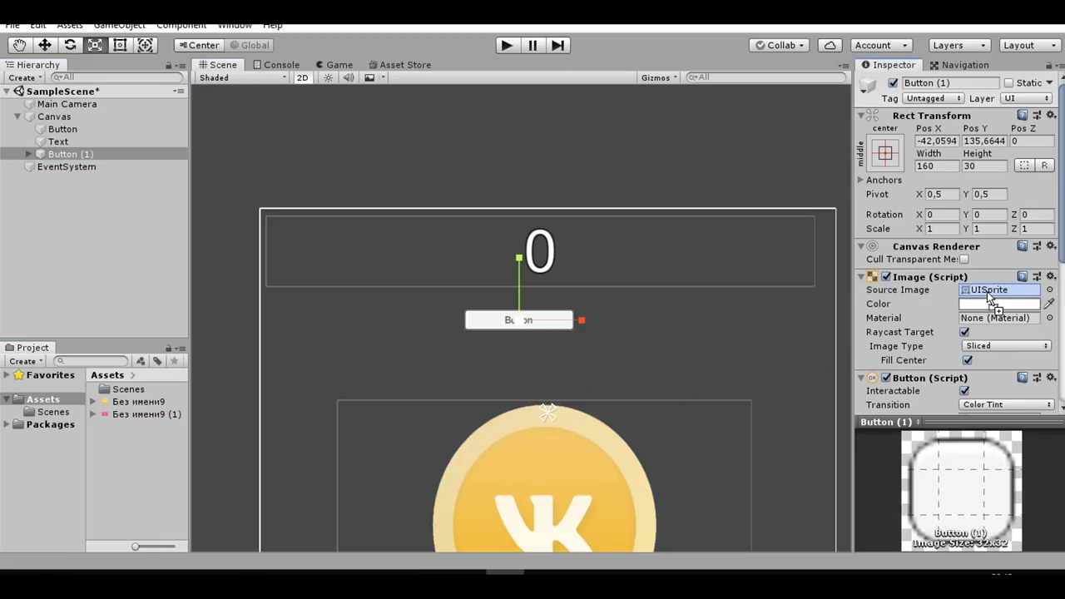
Delete its Text child, enlarge it to 263.5 × 149.6 and move it top-right.
{"action": "left_click", "coordinate": [11, 156]}
{"action": "left_click", "coordinate": [29, 154]}
{"action": "left_click", "coordinate": [59, 167]}
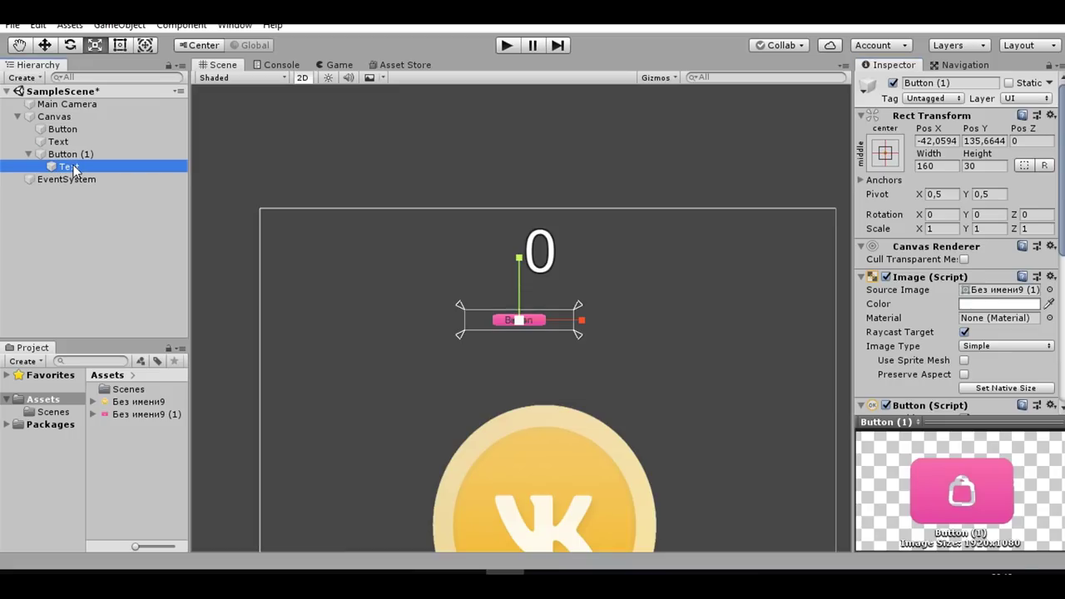
{"action": "key", "text": "Delete"}
{"action": "left_click", "coordinate": [67, 154]}
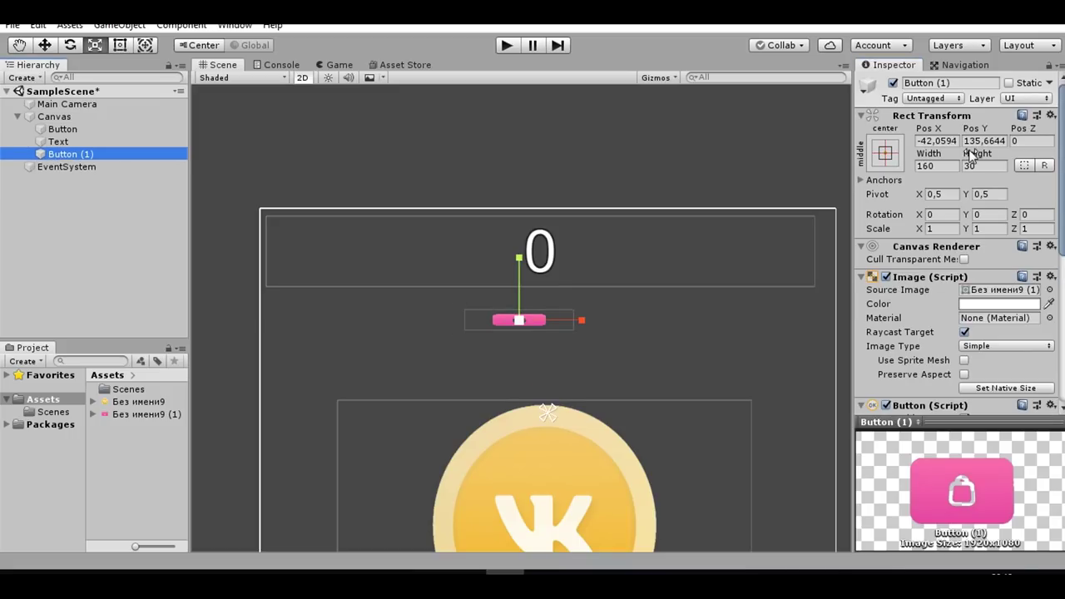
{"action": "left_click", "coordinate": [980, 156]}
{"action": "left_click_drag", "start_coordinate": [980, 156], "coordinate": [1023, 156]}
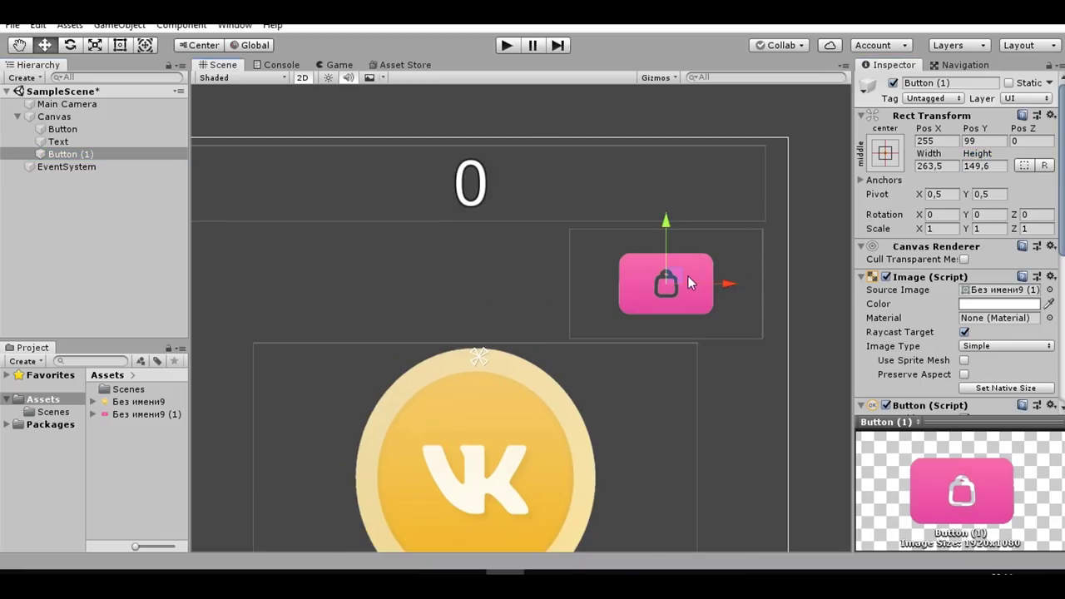
{"action": "left_click_drag", "start_coordinate": [703, 242], "coordinate": [722, 163]}
{"action": "left_click", "coordinate": [333, 65]}
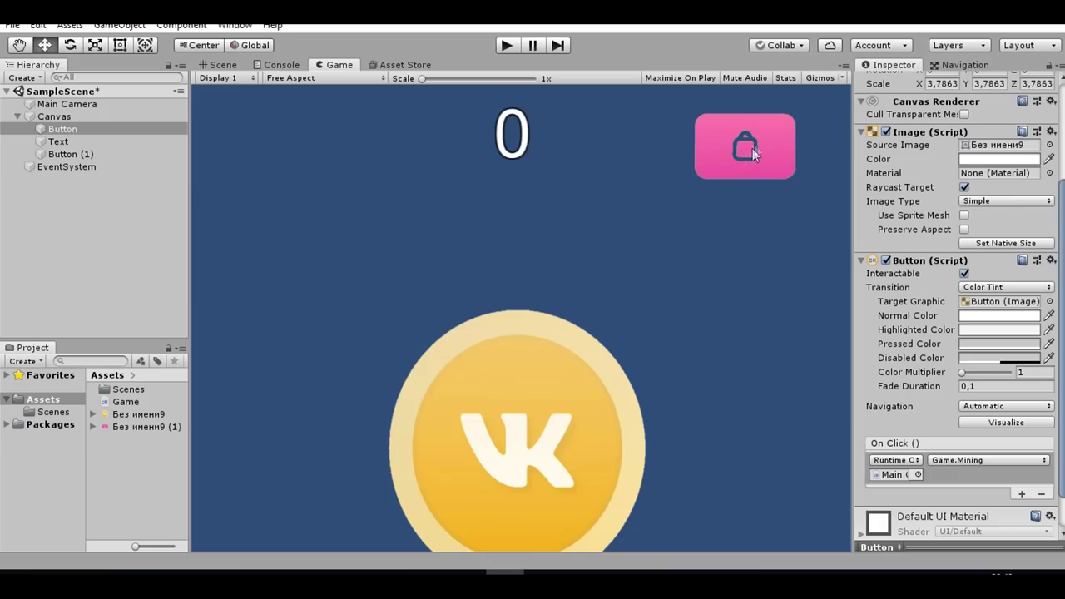
Add a UI Panel to the canvas.
{"action": "left_click", "coordinate": [37, 77]}
{"action": "mouse_move", "coordinate": [109, 232]}
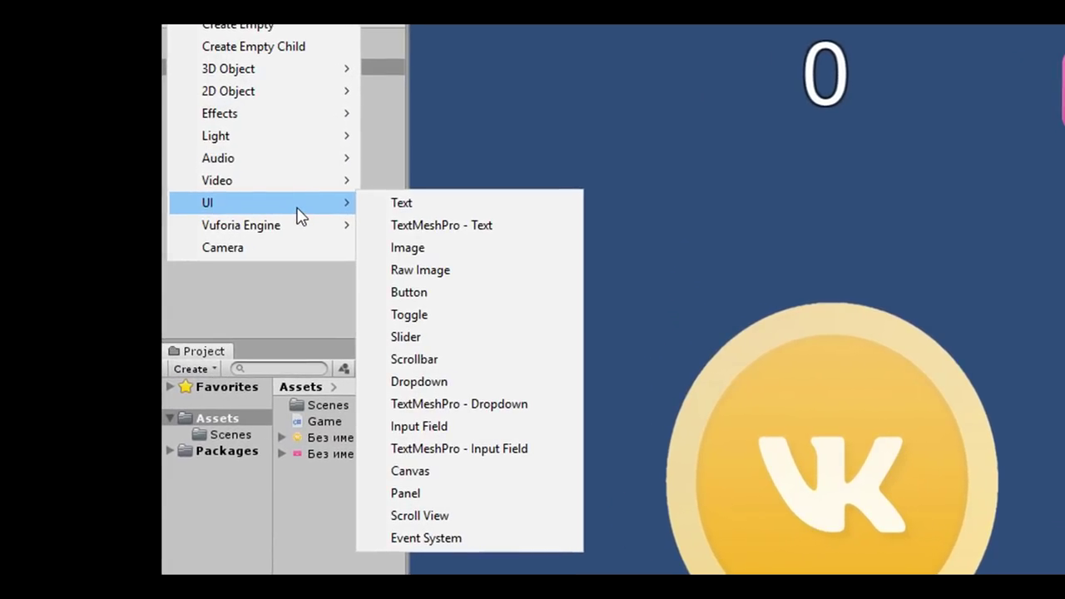
{"action": "left_click", "coordinate": [438, 493]}
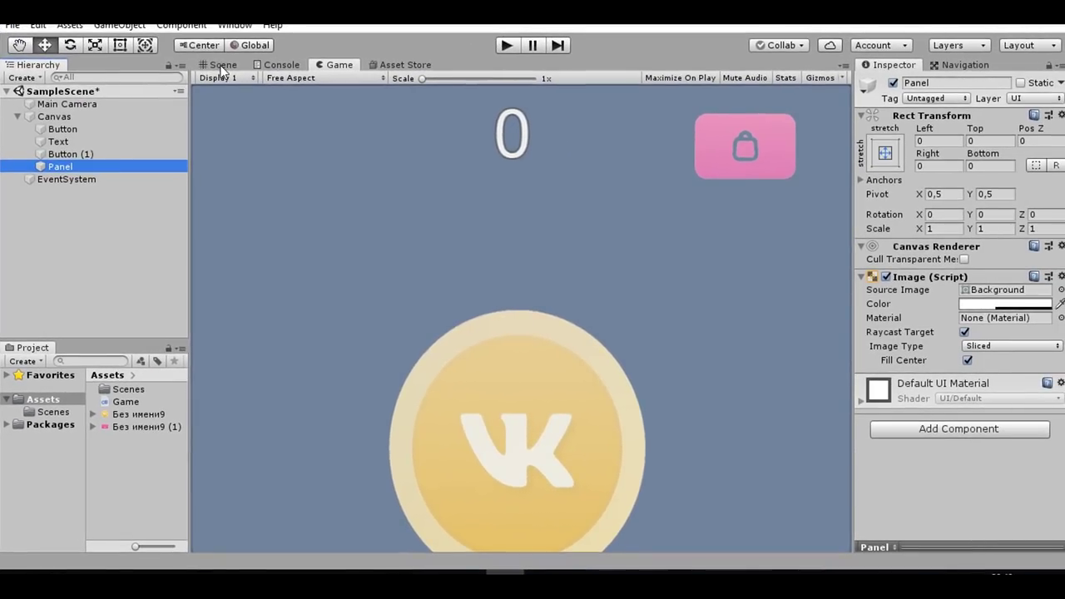
{"action": "left_click", "coordinate": [223, 65]}
{"action": "scroll", "coordinate": [565, 302], "scroll_direction": "down", "scroll_amount": 3}
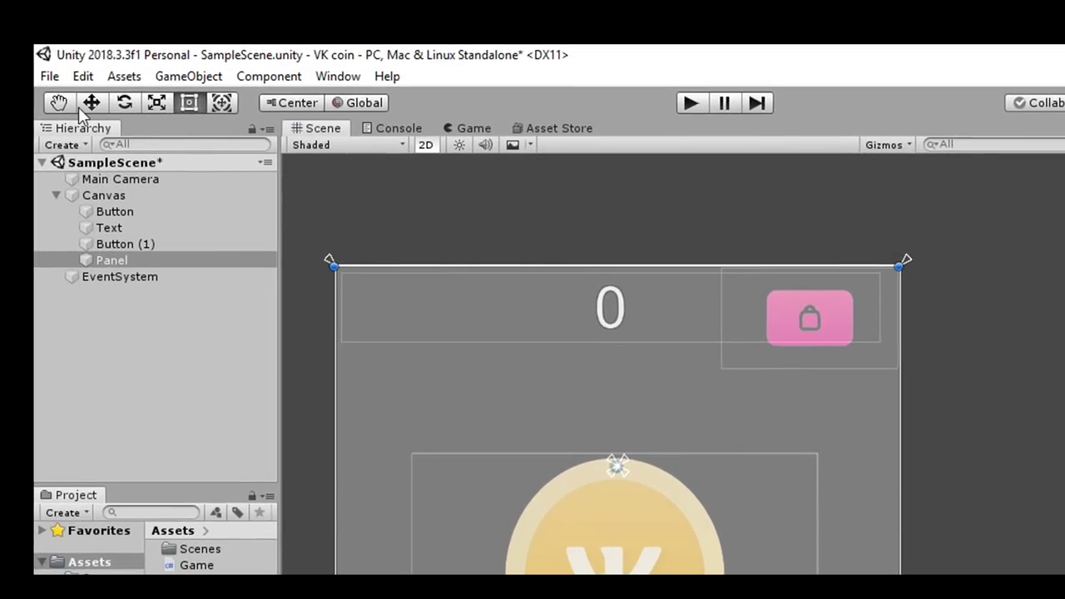
Shrink the panel to the left part of the screen (Right 458.6) and make it opaque white.
{"action": "left_click", "coordinate": [87, 103]}
{"action": "left_click", "coordinate": [193, 108]}
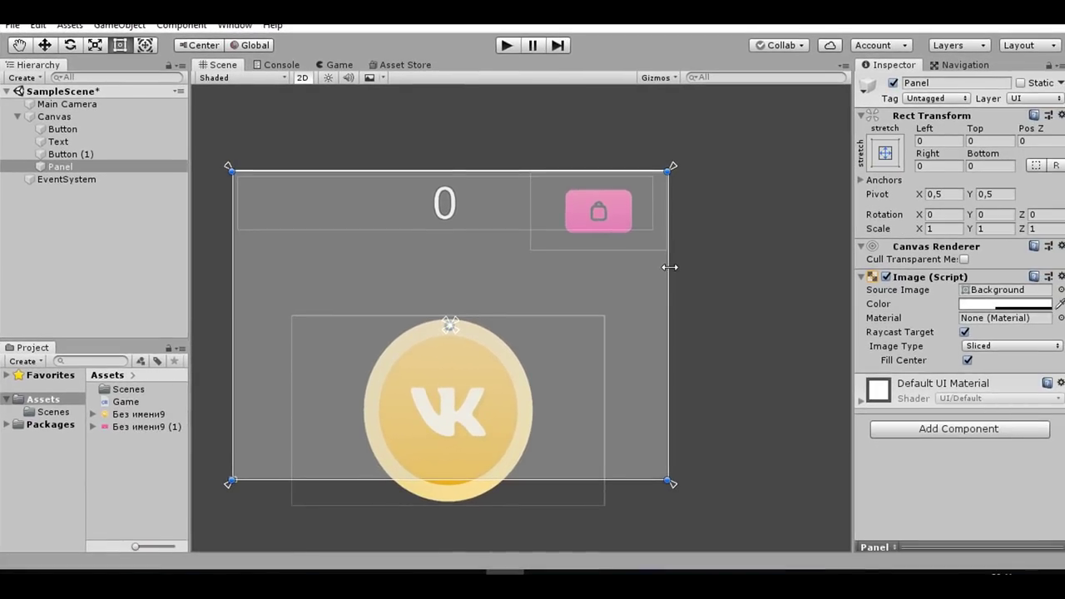
{"action": "mouse_move", "coordinate": [669, 267]}
{"action": "left_mouse_down"}
{"action": "mouse_move", "coordinate": [411, 328]}
{"action": "mouse_move", "coordinate": [431, 329]}
{"action": "left_mouse_up"}
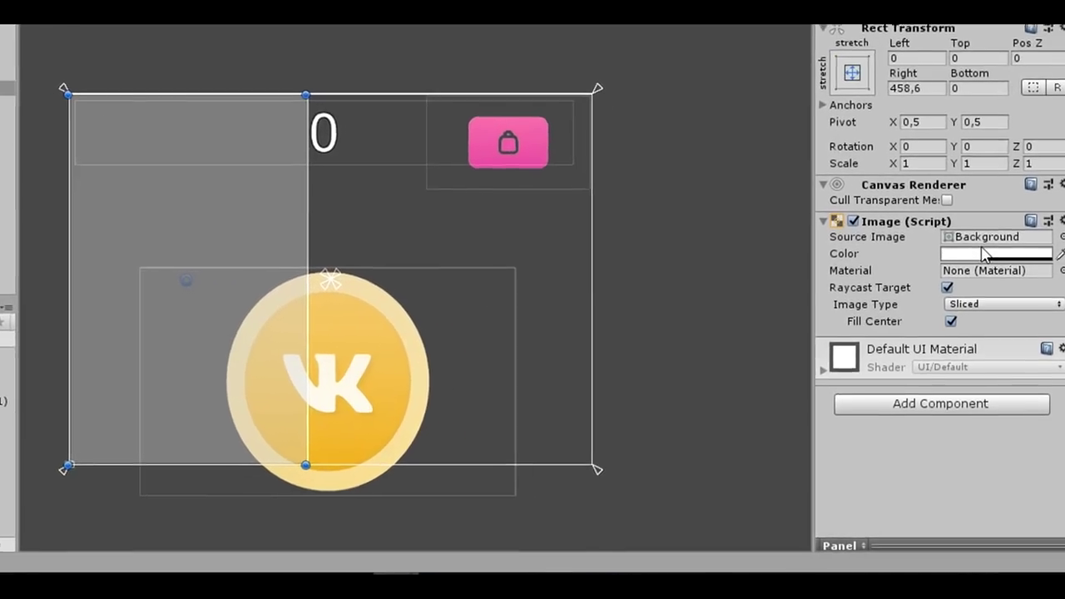
{"action": "left_click", "coordinate": [1010, 304]}
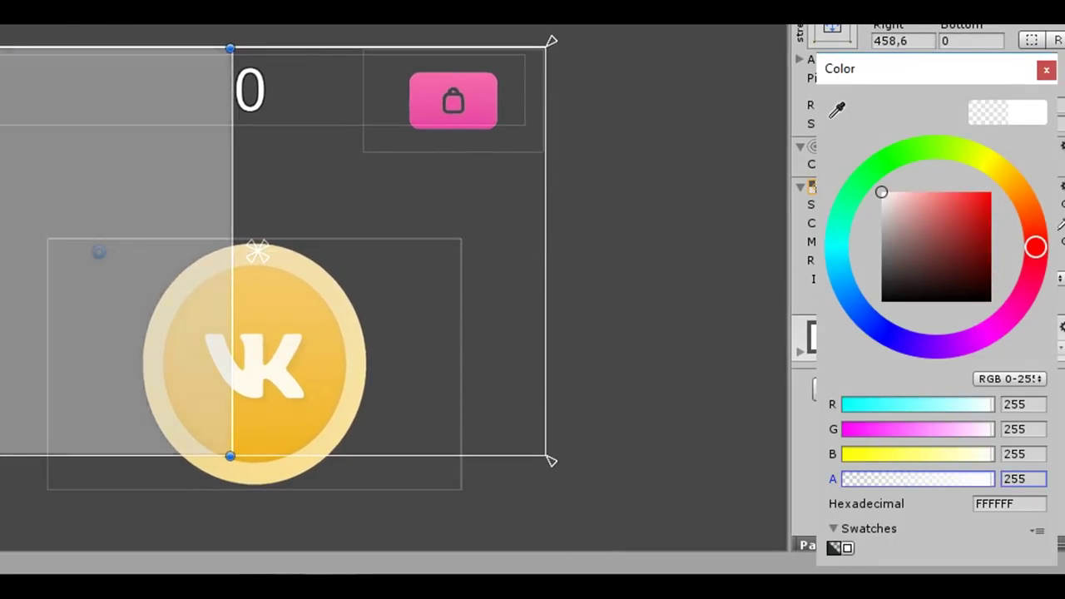
{"action": "left_click", "coordinate": [1046, 70]}
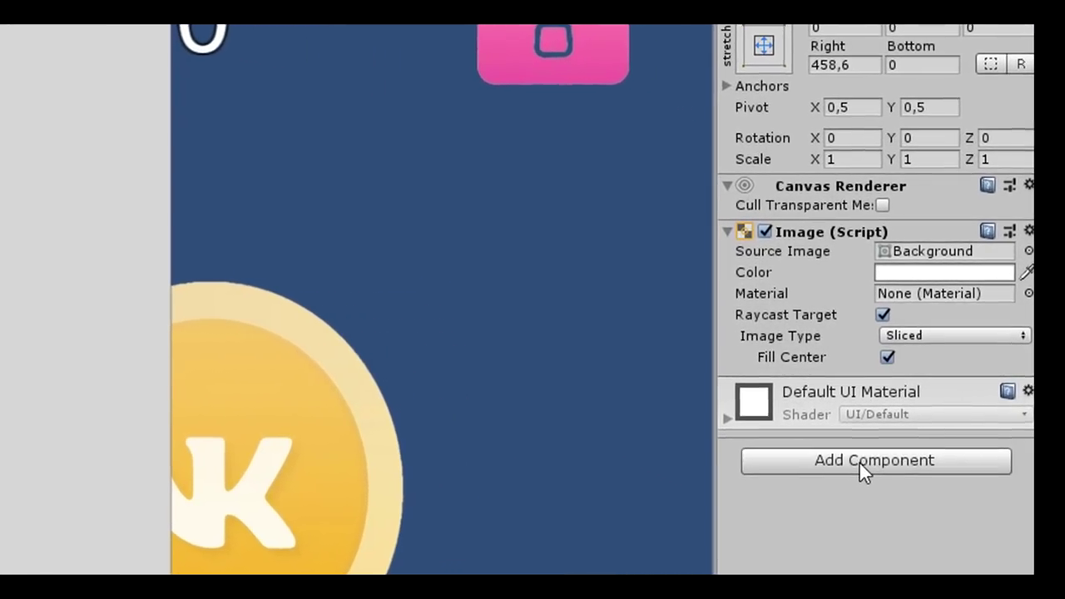
Add a Vertical Layout Group component to the Panel.
{"action": "left_click", "coordinate": [859, 461]}
{"action": "type", "text": "ver"}
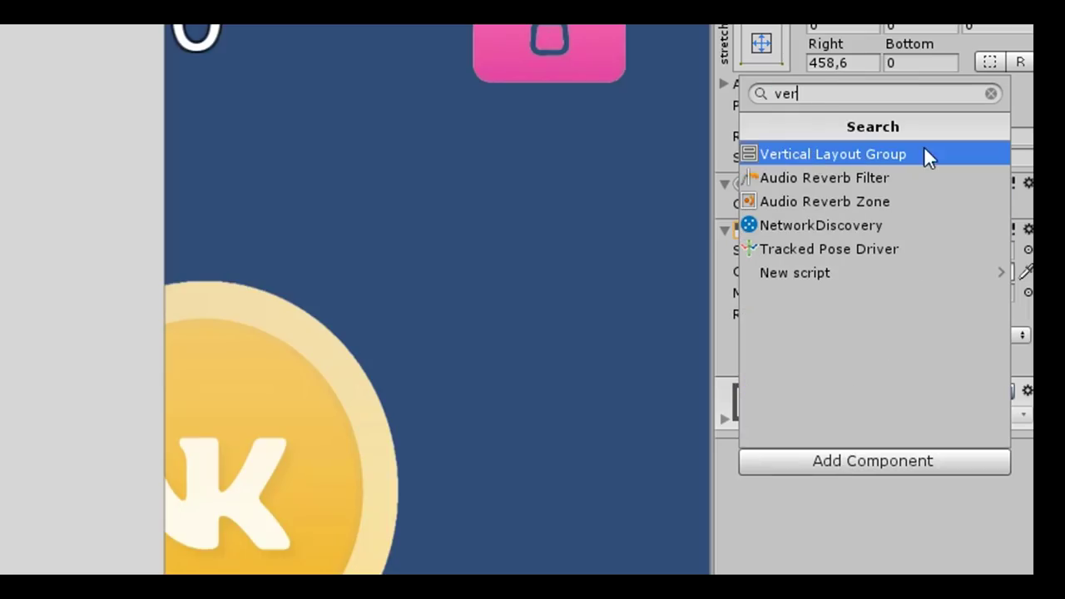
{"action": "left_click", "coordinate": [928, 140]}
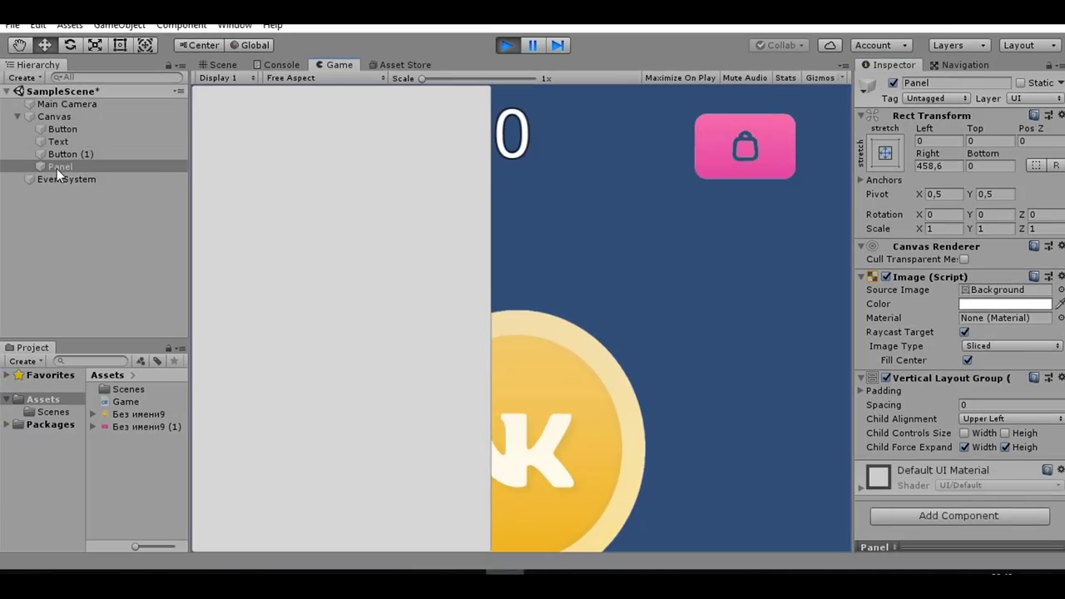
Create a Text object inside the Panel, duplicate it three times, and exit Play mode.
{"action": "left_click", "coordinate": [57, 168]}
{"action": "right_click", "coordinate": [59, 170]}
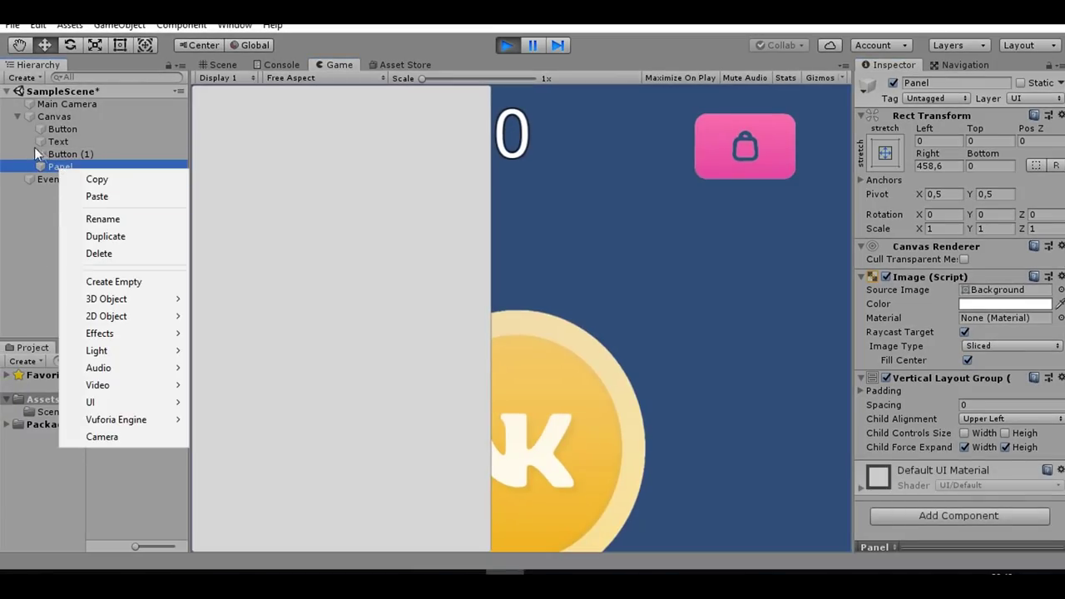
{"action": "mouse_move", "coordinate": [143, 401]}
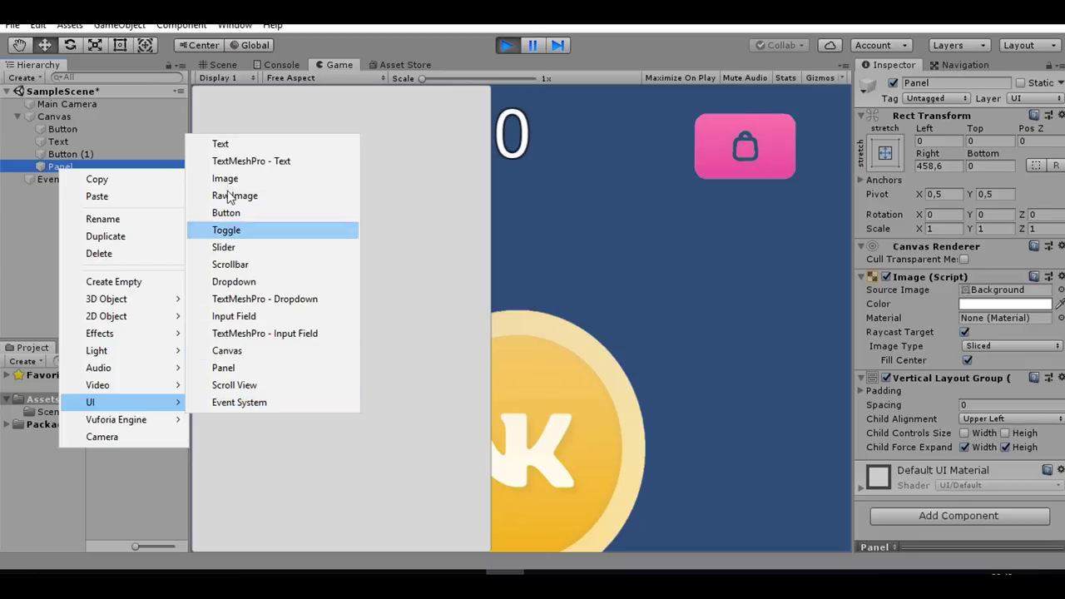
{"action": "left_click", "coordinate": [232, 147]}
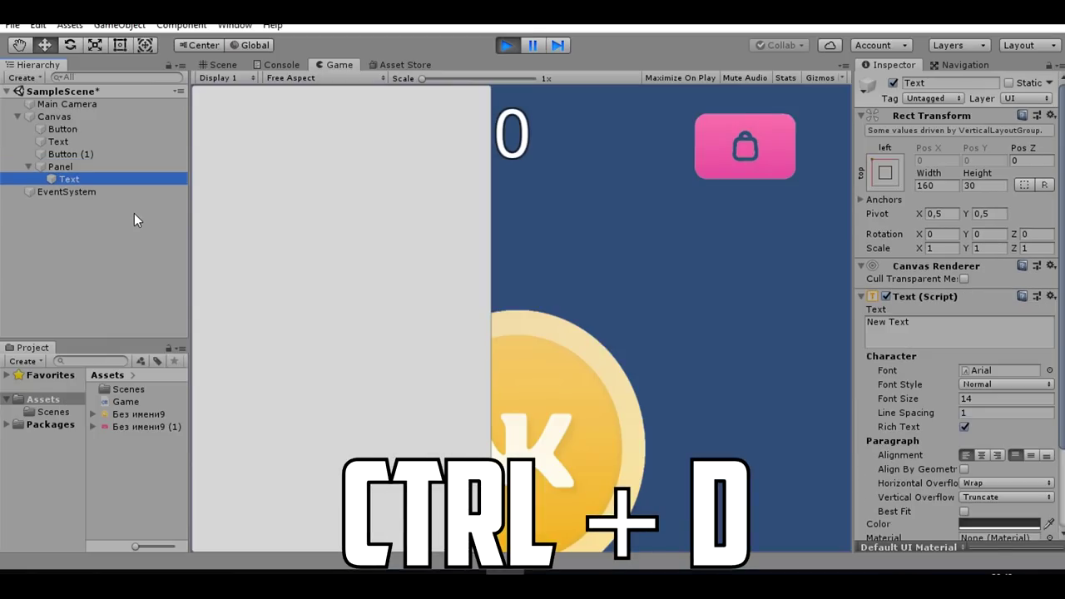
{"action": "key", "text": "ctrl+d"}
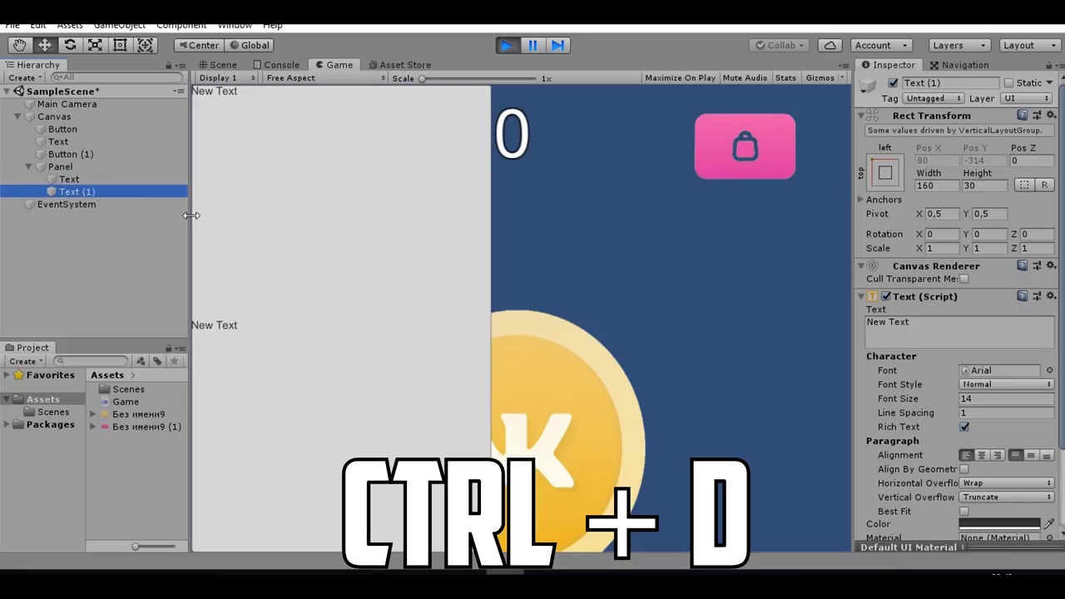
{"action": "key", "text": "ctrl+d"}
{"action": "key", "text": "ctrl+d"}
{"action": "key", "text": "ctrl+d"}
{"action": "key", "text": "ctrl+d"}
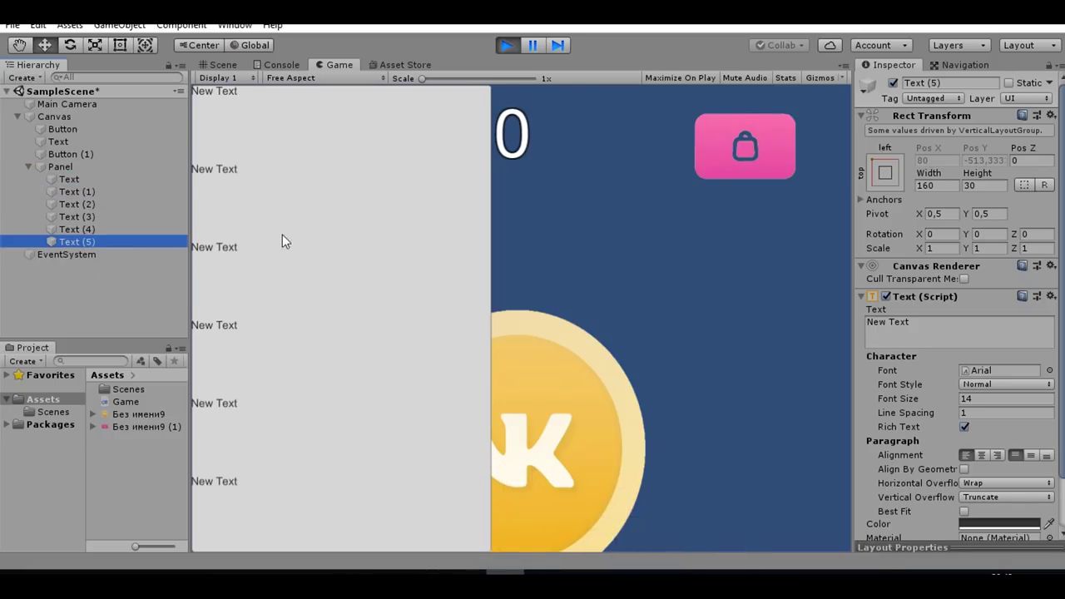
{"action": "key", "text": "ctrl+d"}
{"action": "key", "text": "ctrl+d"}
{"action": "key", "text": "ctrl+d"}
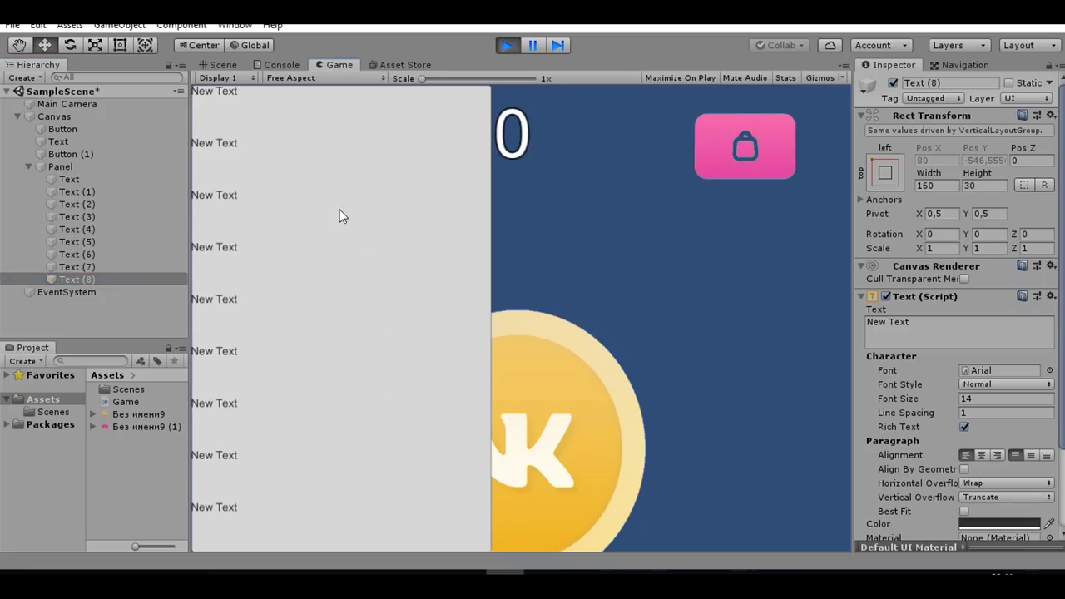
{"action": "left_click", "coordinate": [220, 65]}
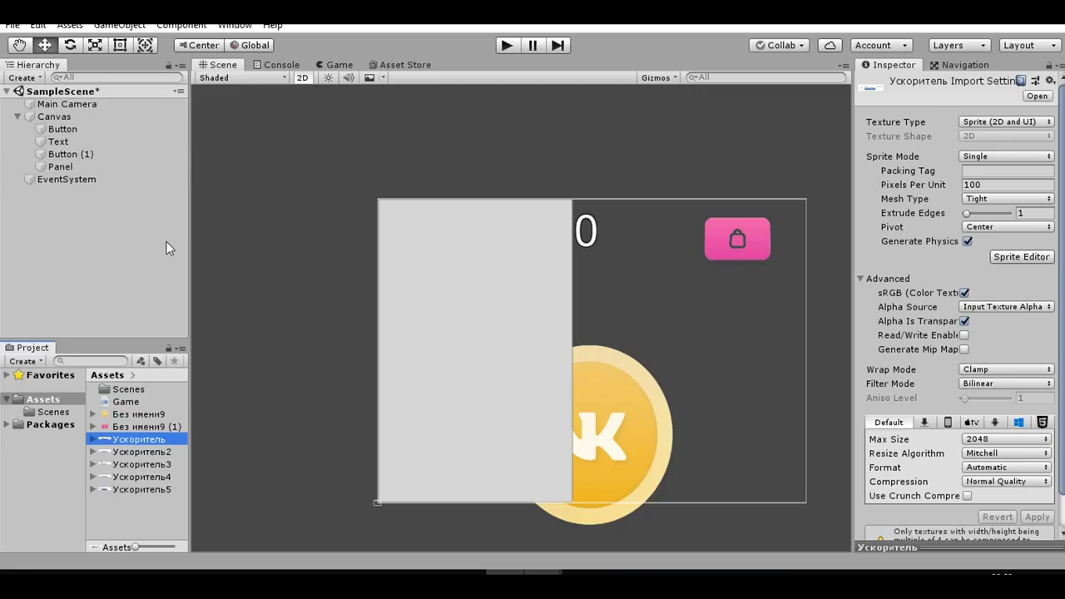
Create a Button inside the Panel and give it the Ускоритель sprite as its Source Image.
{"action": "left_click", "coordinate": [62, 168]}
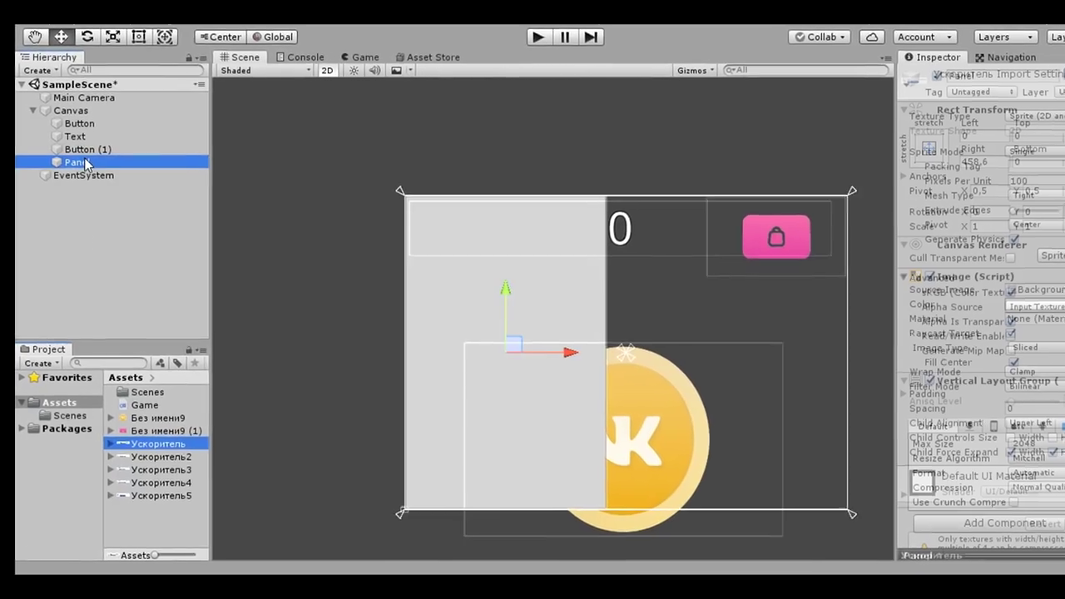
{"action": "right_click", "coordinate": [118, 162]}
{"action": "mouse_move", "coordinate": [178, 424]}
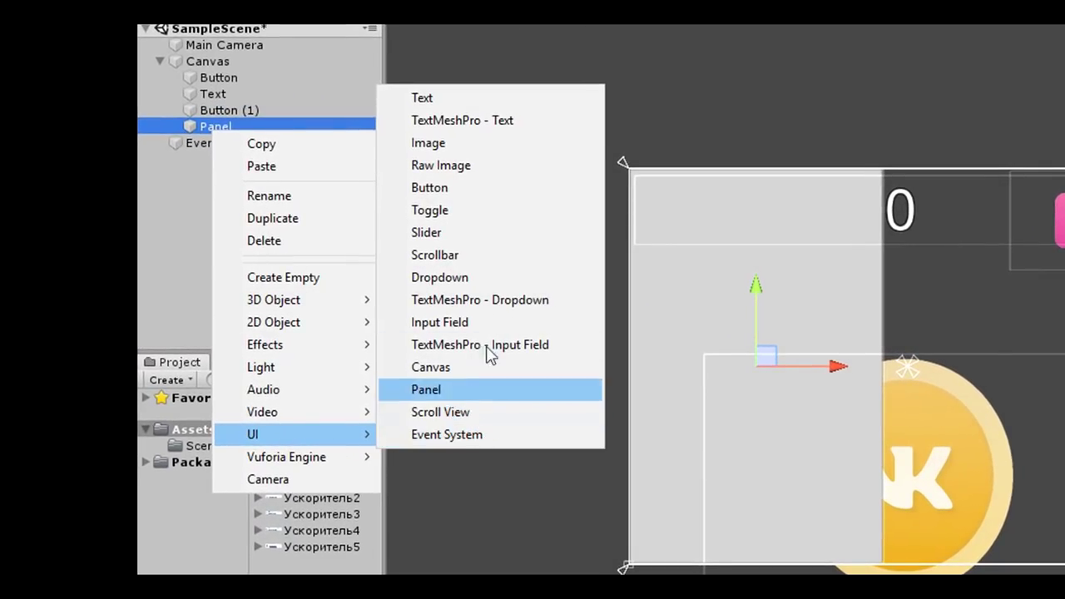
{"action": "left_click", "coordinate": [468, 204]}
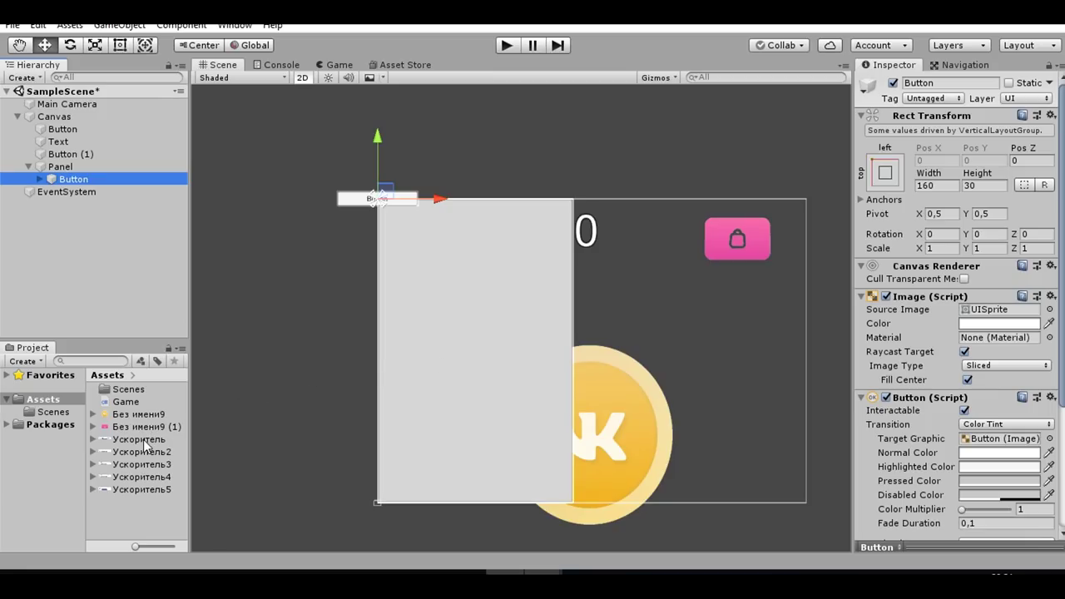
{"action": "left_click_drag", "start_coordinate": [143, 441], "coordinate": [988, 312]}
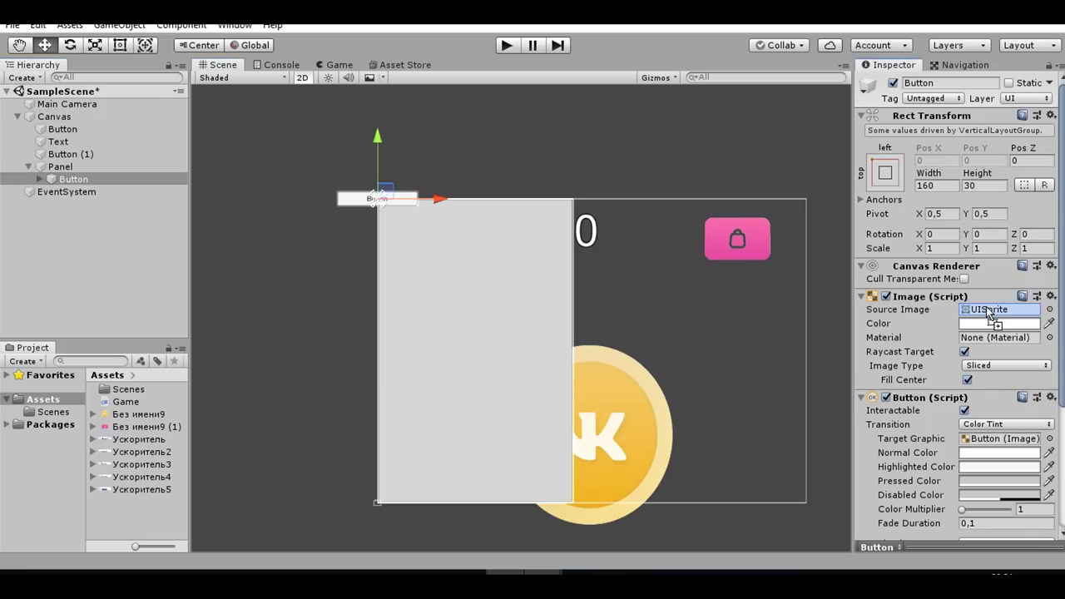
Delete the button's child Text label, switch to the Rect tool, and reselect the Panel.
{"action": "left_click", "coordinate": [40, 180]}
{"action": "left_click", "coordinate": [71, 192]}
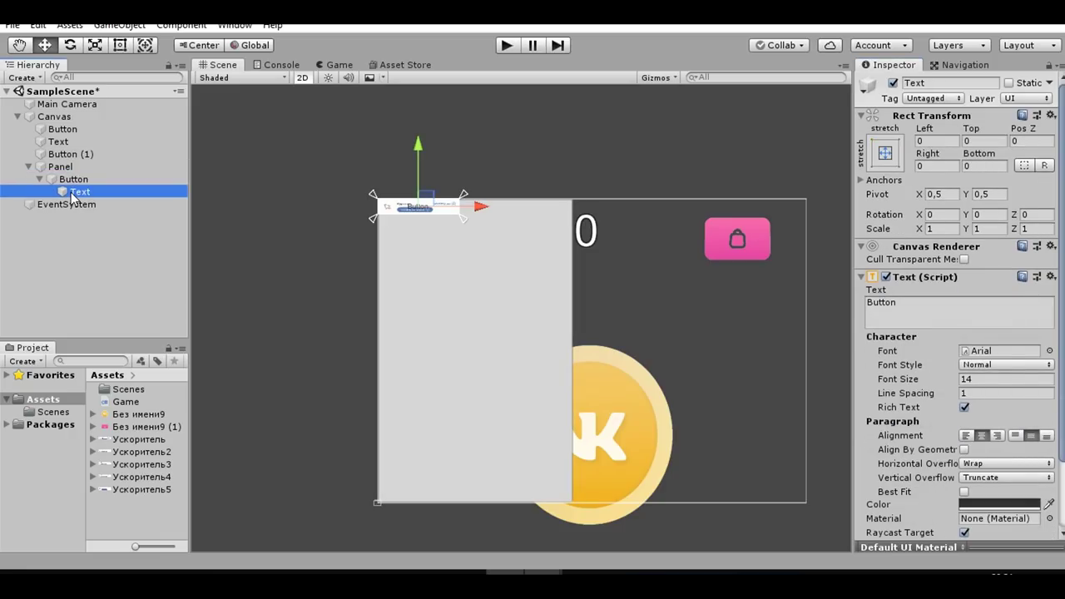
{"action": "key", "text": "Delete"}
{"action": "left_click", "coordinate": [81, 179]}
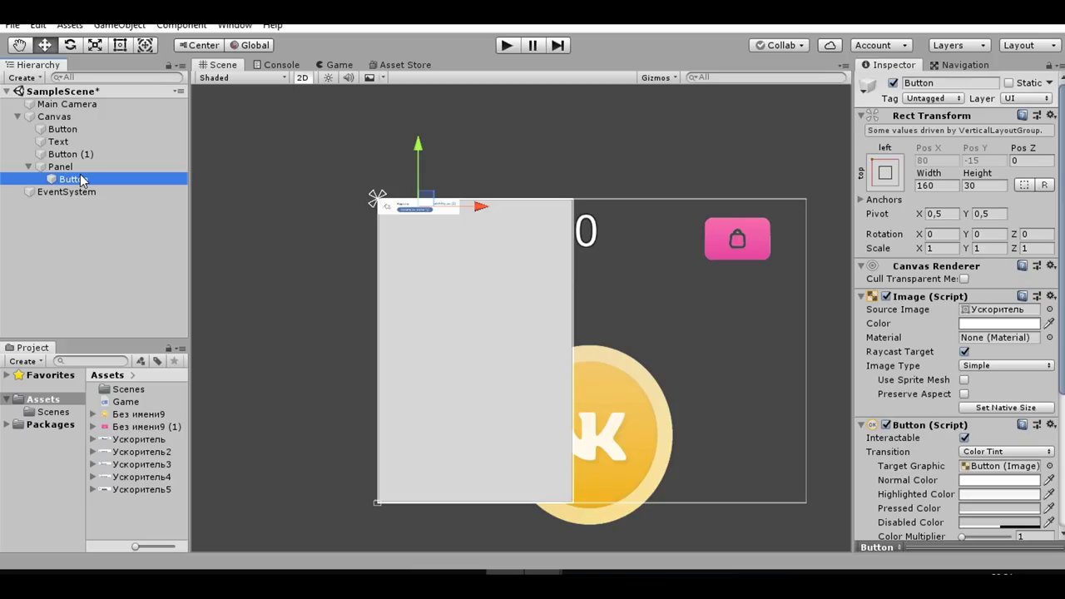
{"action": "key", "text": "t"}
{"action": "scroll", "coordinate": [459, 209], "scroll_direction": "up", "scroll_amount": 4}
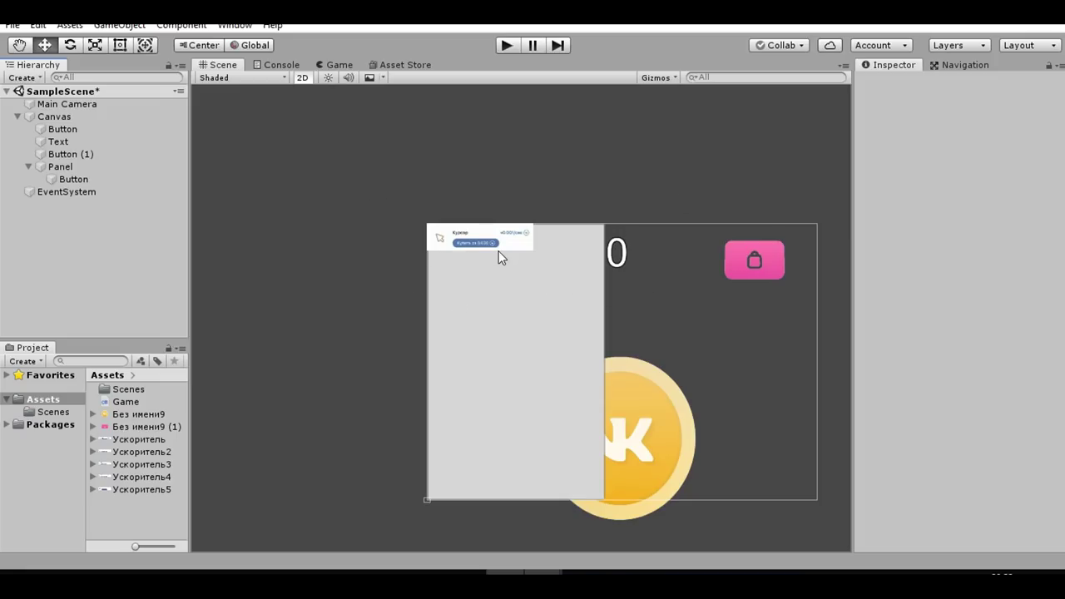
{"action": "left_click", "coordinate": [87, 168]}
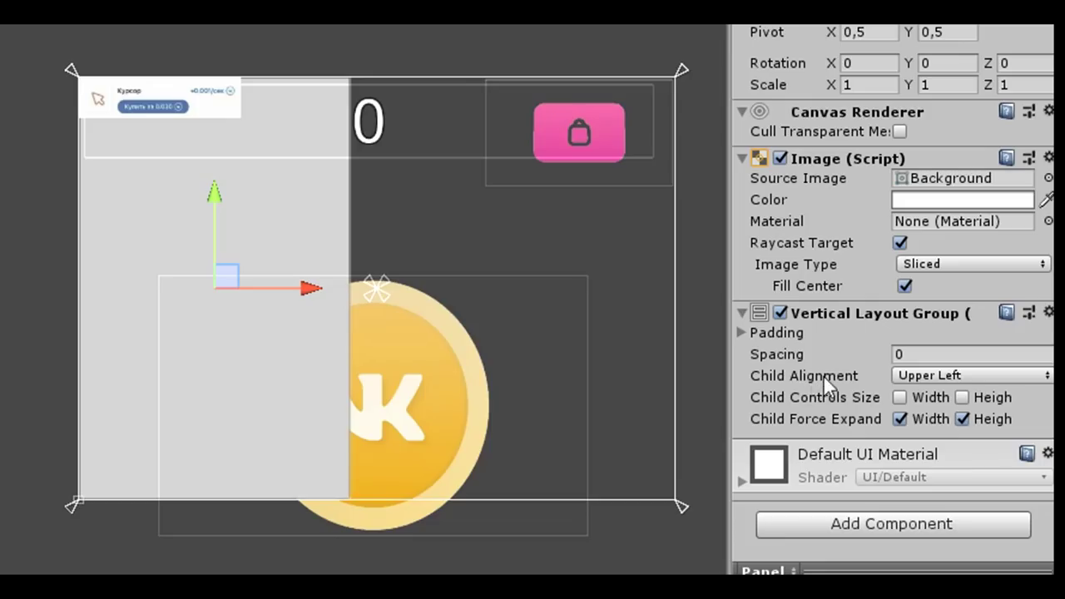
Set the Panel's child alignment to Upper Center and duplicate the booster button four times.
{"action": "left_click", "coordinate": [913, 374]}
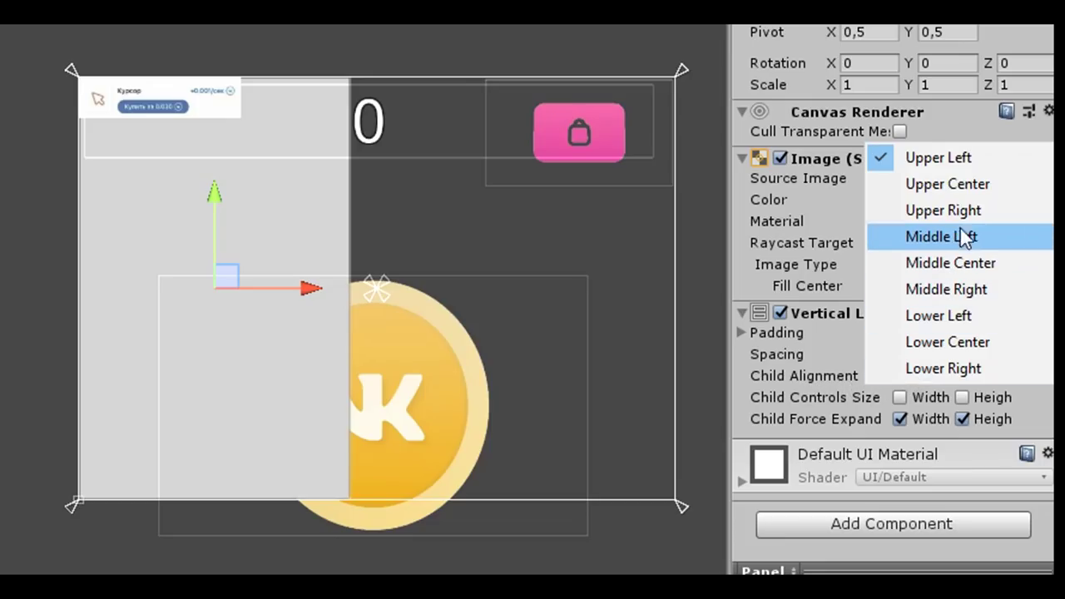
{"action": "left_click", "coordinate": [944, 184]}
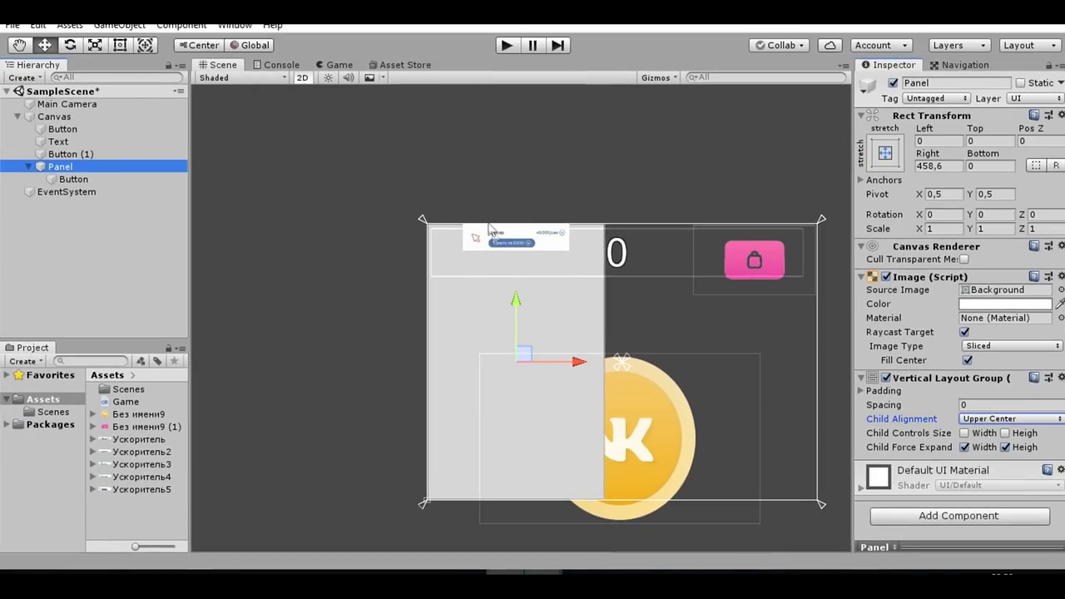
{"action": "left_click", "coordinate": [73, 179]}
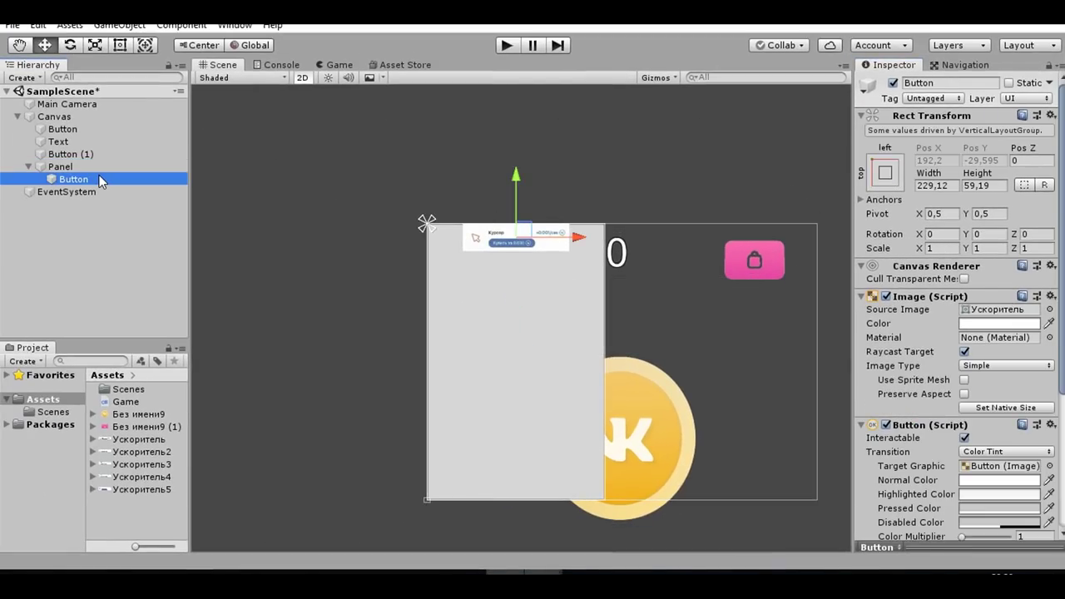
{"action": "key", "text": "ctrl+d"}
{"action": "key", "text": "ctrl+d"}
{"action": "key", "text": "ctrl+d"}
{"action": "key", "text": "ctrl+d"}
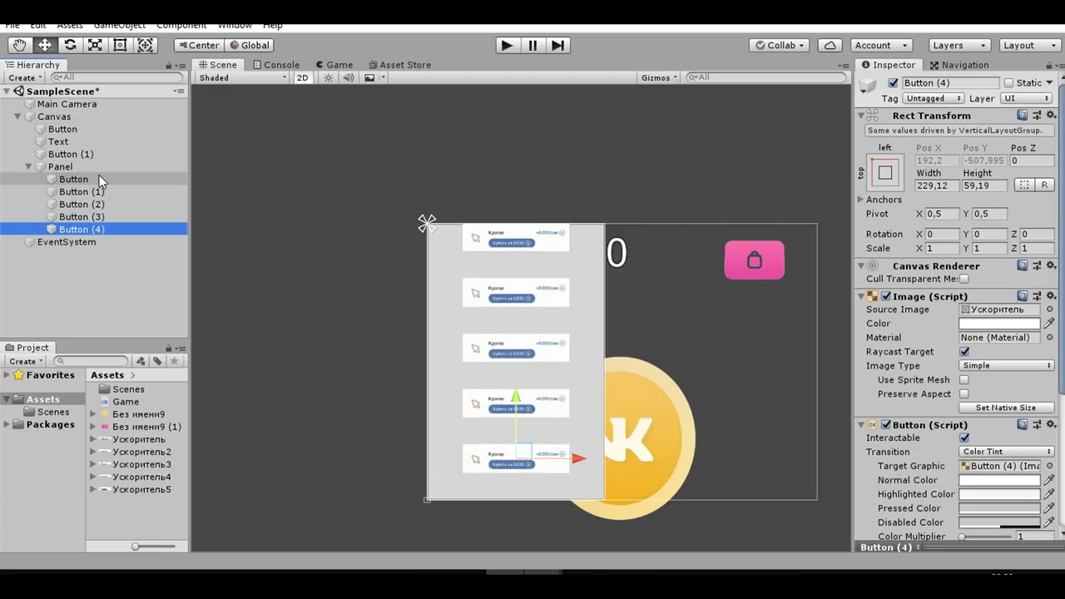
Give the four copies the Ускоритель2–5 images: Видеокарта, Стойка видеокарт, Супер компьютер, Сервер ВКонтакте.
{"action": "left_click", "coordinate": [94, 193]}
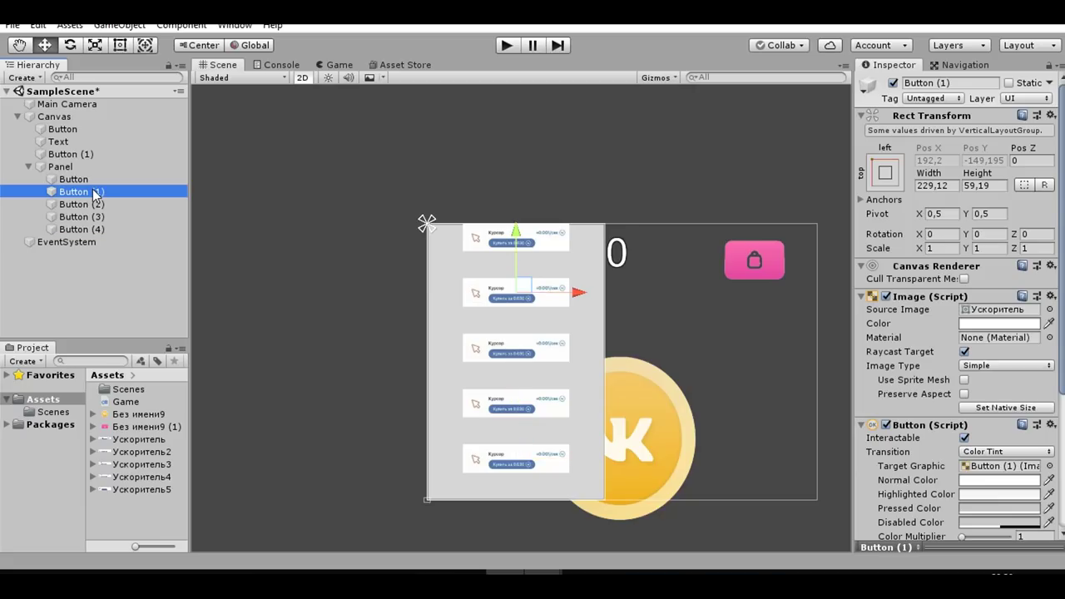
{"action": "left_click_drag", "start_coordinate": [143, 458], "coordinate": [996, 310]}
{"action": "left_click", "coordinate": [81, 204]}
{"action": "left_click_drag", "start_coordinate": [141, 464], "coordinate": [998, 310]}
{"action": "left_click", "coordinate": [81, 217]}
{"action": "left_click_drag", "start_coordinate": [141, 476], "coordinate": [998, 310]}
{"action": "left_click", "coordinate": [81, 228]}
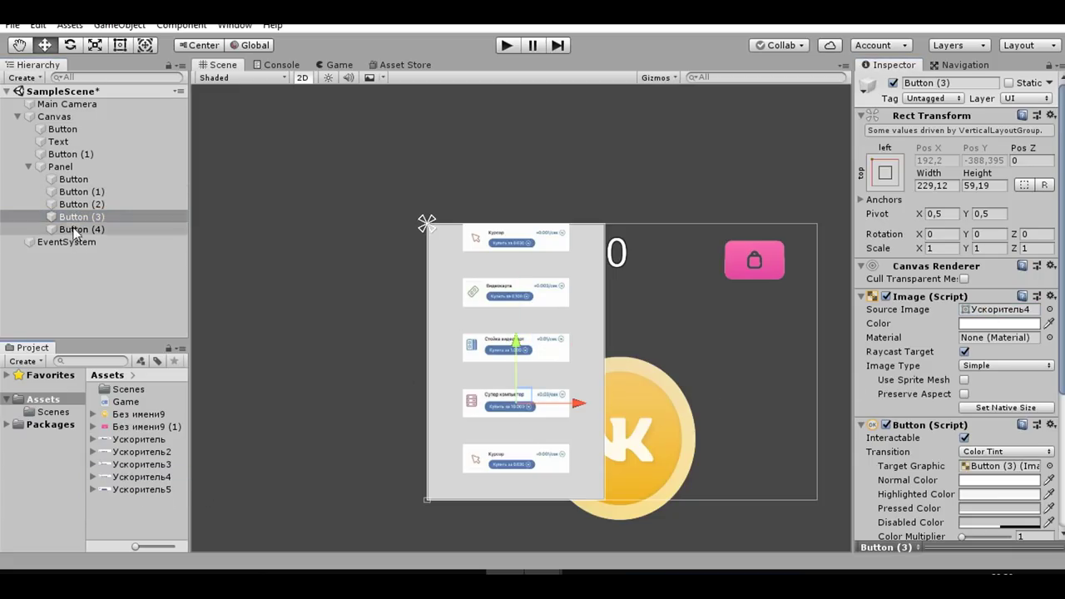
{"action": "left_click_drag", "start_coordinate": [141, 489], "coordinate": [998, 309]}
{"action": "scroll", "coordinate": [479, 374], "scroll_direction": "up", "scroll_amount": 3}
{"action": "scroll", "coordinate": [544, 337], "scroll_direction": "down", "scroll_amount": 2}
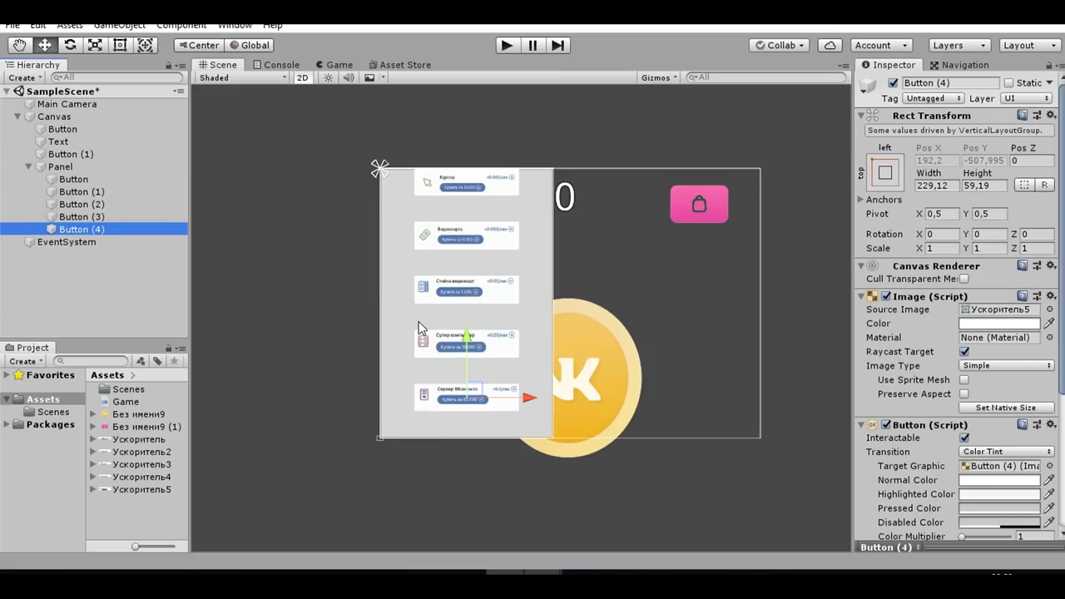
{"action": "left_click", "coordinate": [66, 170]}
Set the Panel's Source Image to None for a plain white background.
{"action": "left_click", "coordinate": [978, 292]}
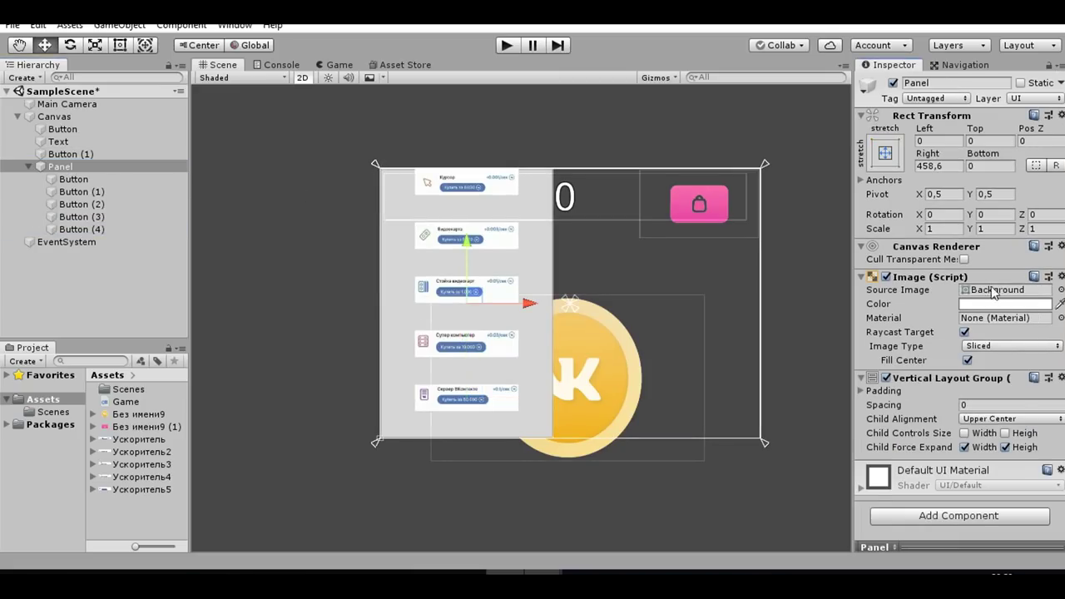
{"action": "left_click", "coordinate": [1061, 290]}
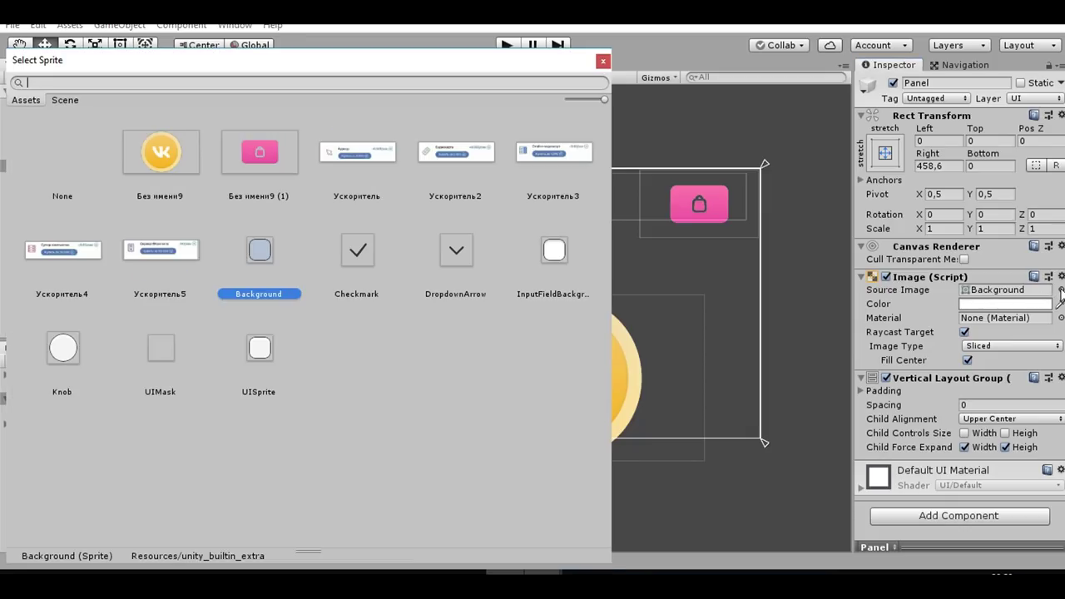
{"action": "double_click", "coordinate": [45, 166]}
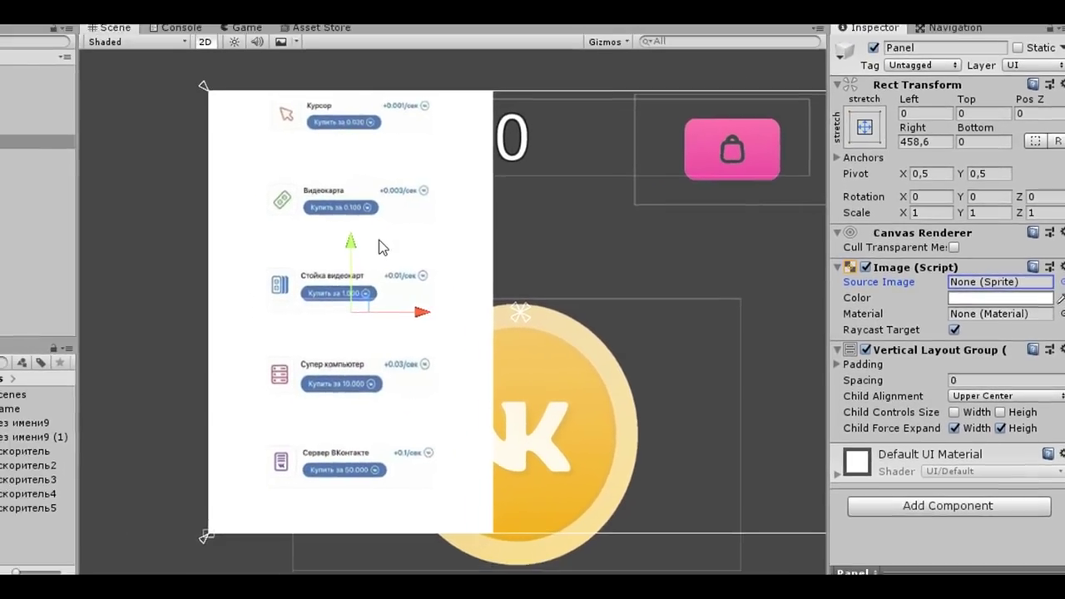
Drag the Panel's right edge in to a Right offset of 587.1 so it fits the boosters.
{"action": "key", "text": "r"}
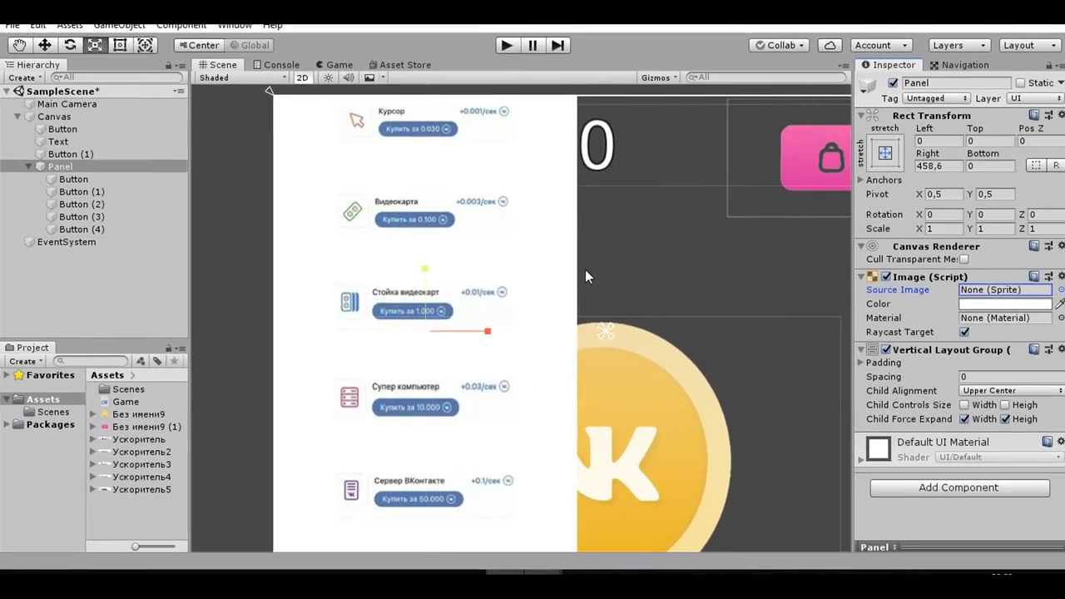
{"action": "key", "text": "t"}
{"action": "left_click_drag", "start_coordinate": [579, 267], "coordinate": [473, 283]}
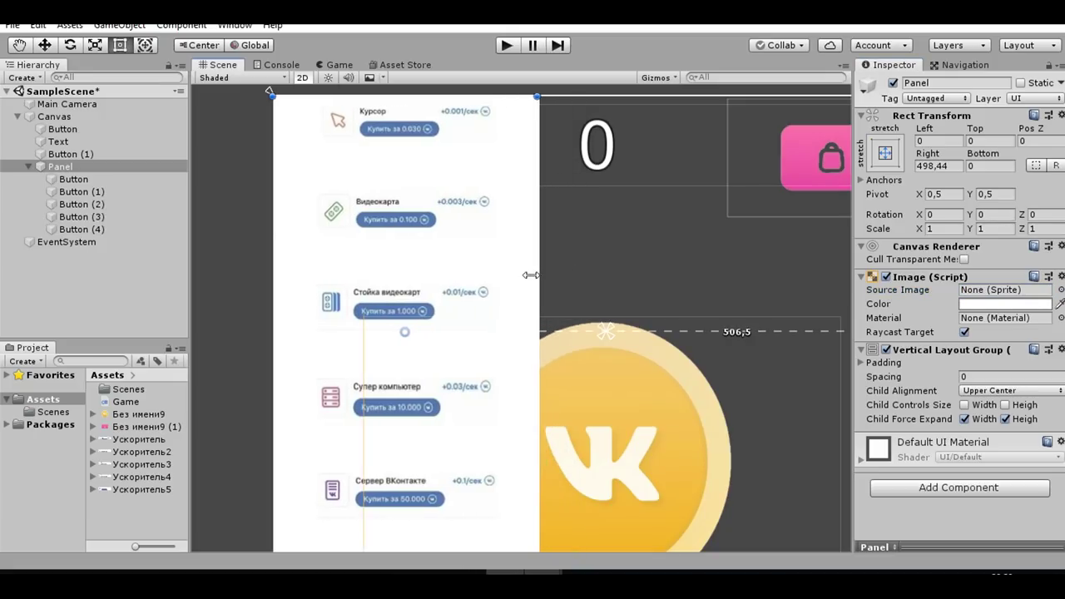
{"action": "left_click_drag", "start_coordinate": [473, 283], "coordinate": [479, 284]}
Check the Game view and deactivate the Panel so it starts hidden.
{"action": "left_click", "coordinate": [347, 69]}
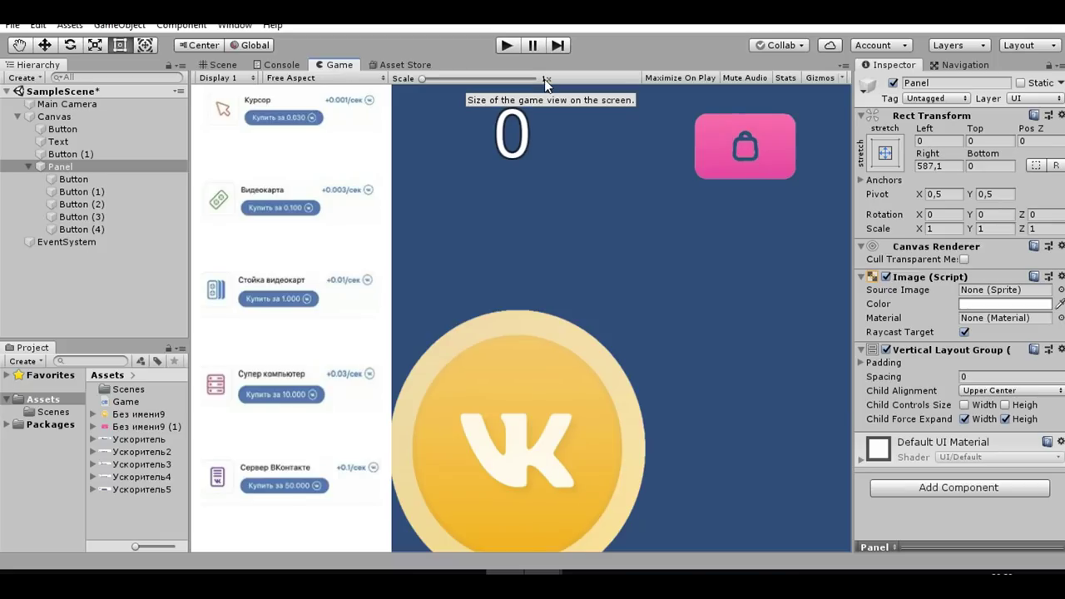
{"action": "left_click", "coordinate": [28, 166]}
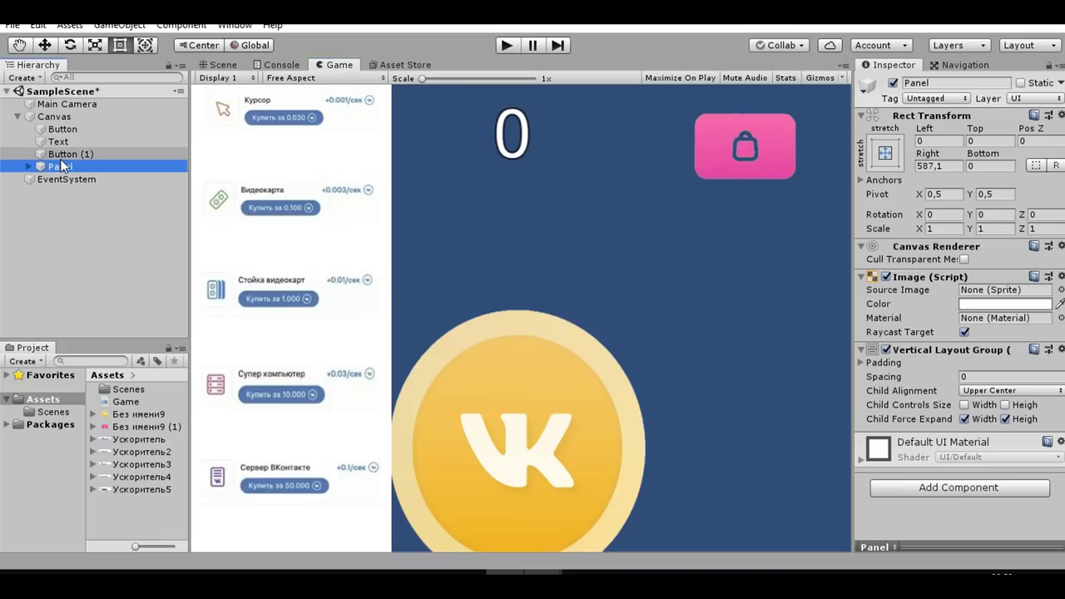
{"action": "left_click", "coordinate": [893, 83]}
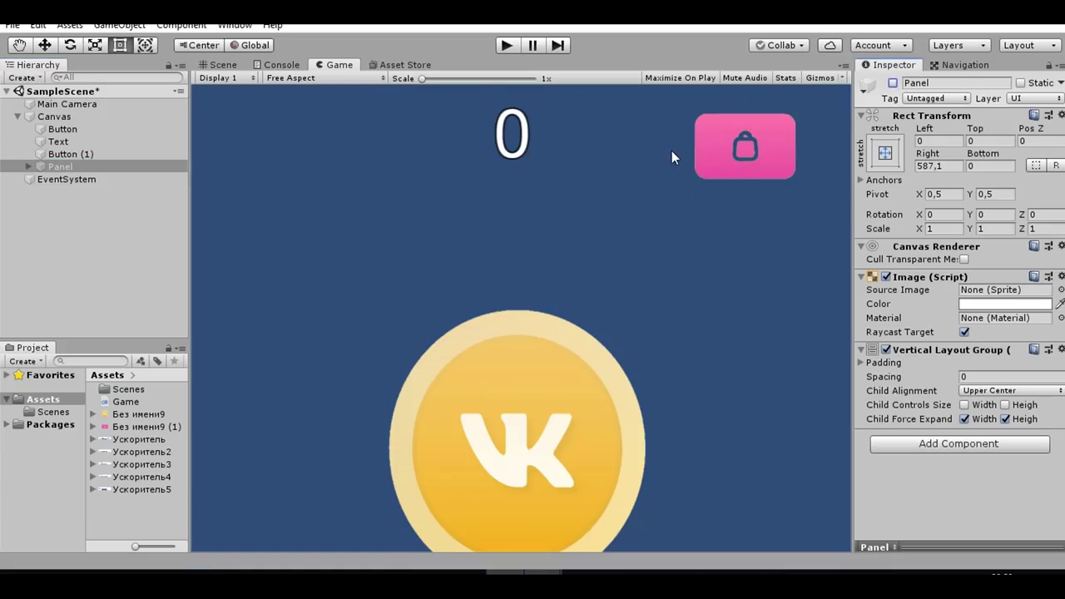
Add an On Click action to the pink shop button running GameObject.SetActive(true) on the Panel.
{"action": "left_click", "coordinate": [125, 154]}
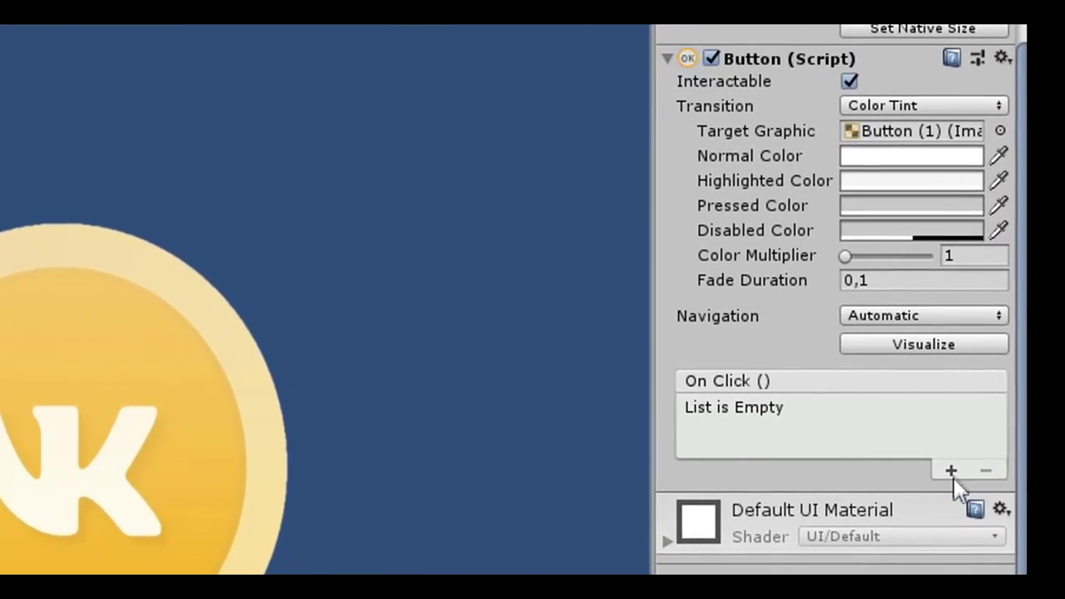
{"action": "left_click", "coordinate": [950, 471]}
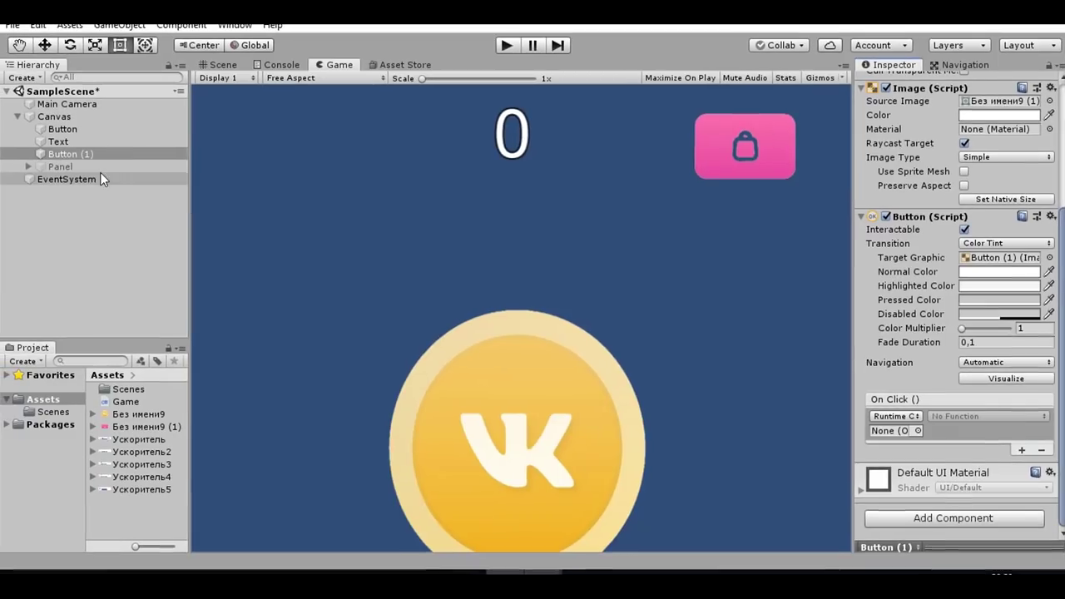
{"action": "left_click_drag", "start_coordinate": [83, 166], "coordinate": [893, 434]}
{"action": "left_click", "coordinate": [954, 416]}
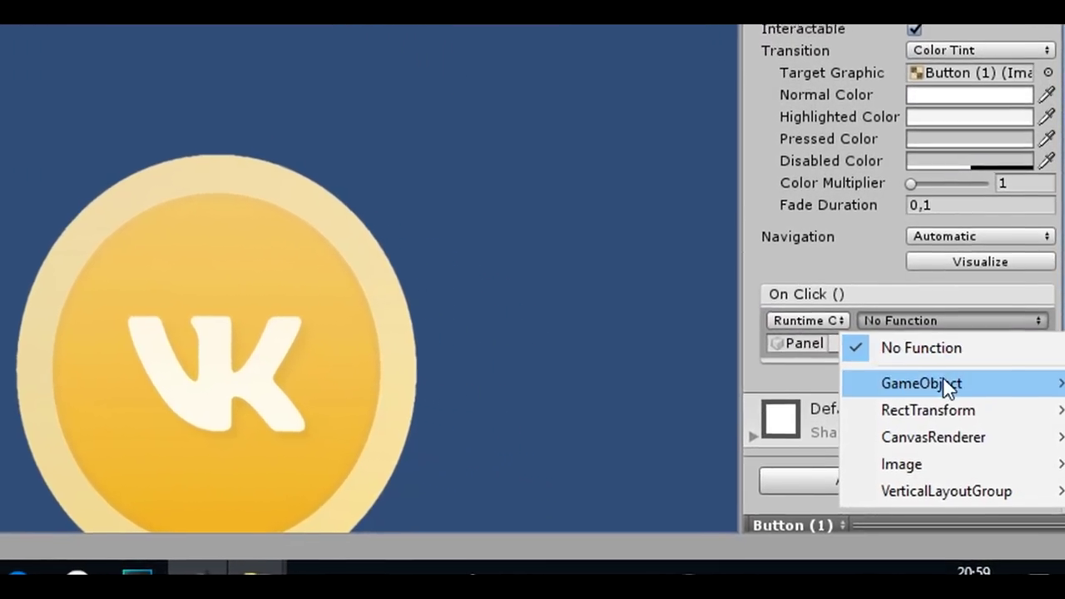
{"action": "mouse_move", "coordinate": [939, 405]}
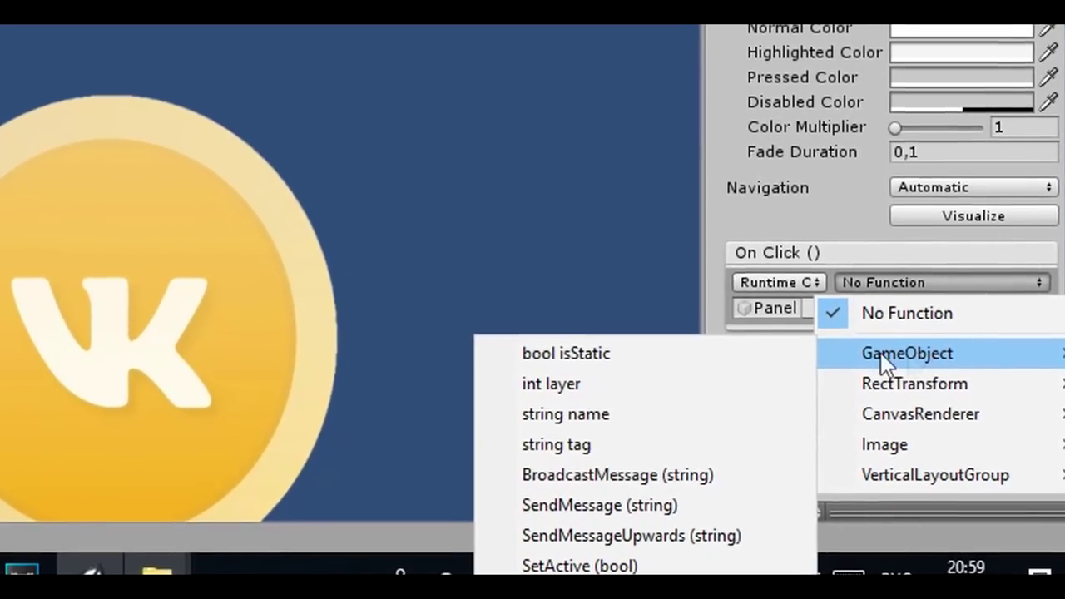
{"action": "left_click", "coordinate": [601, 567]}
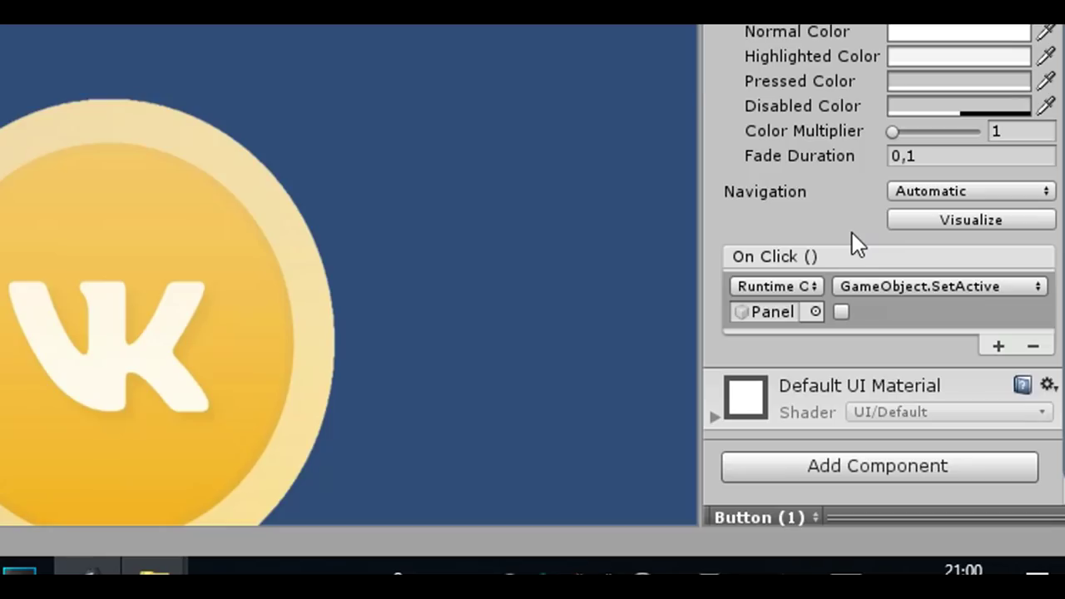
{"action": "left_click", "coordinate": [841, 313]}
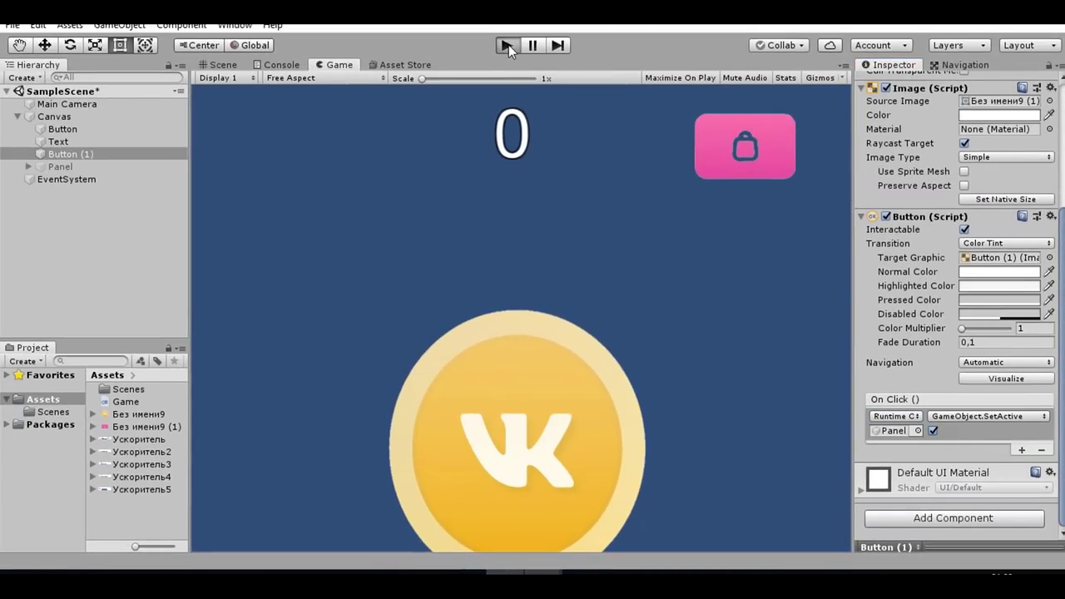
Run the game, open the shop with the pink button, then stop playing.
{"action": "left_click", "coordinate": [508, 45]}
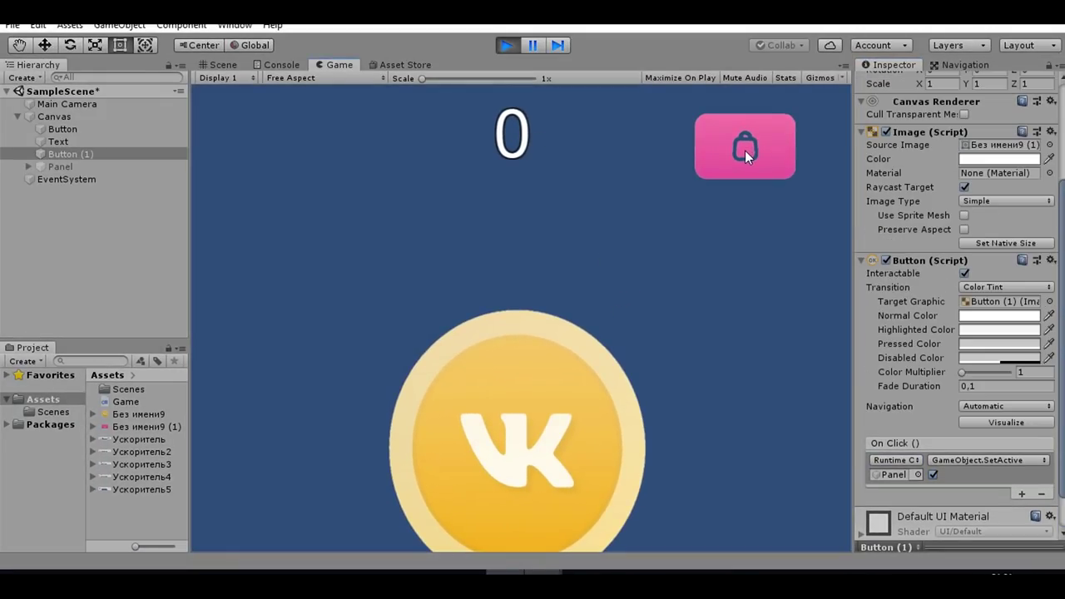
{"action": "left_click", "coordinate": [744, 151]}
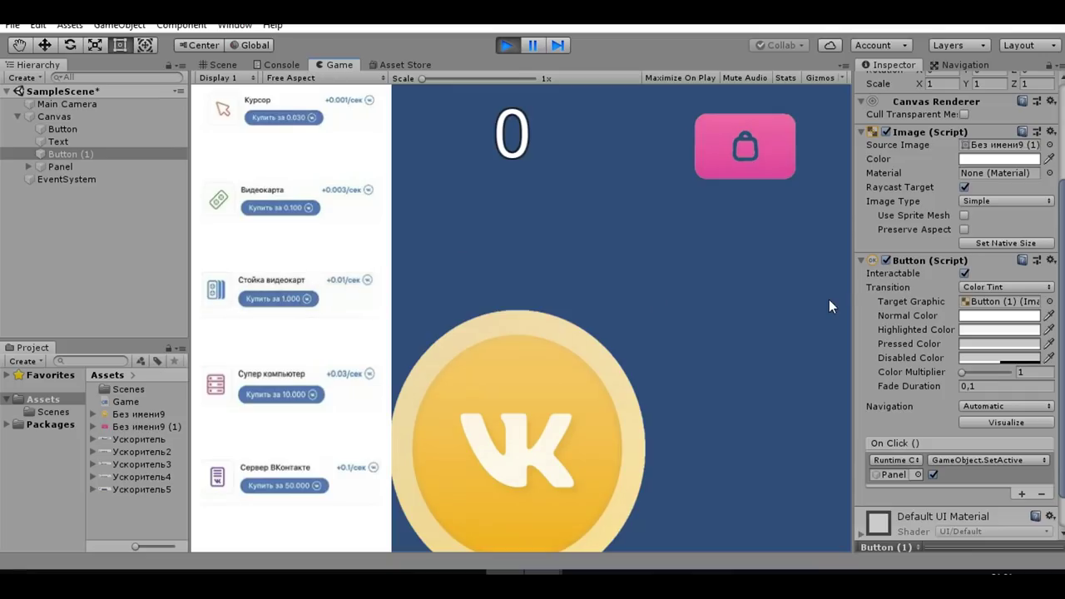
{"action": "left_click", "coordinate": [60, 166]}
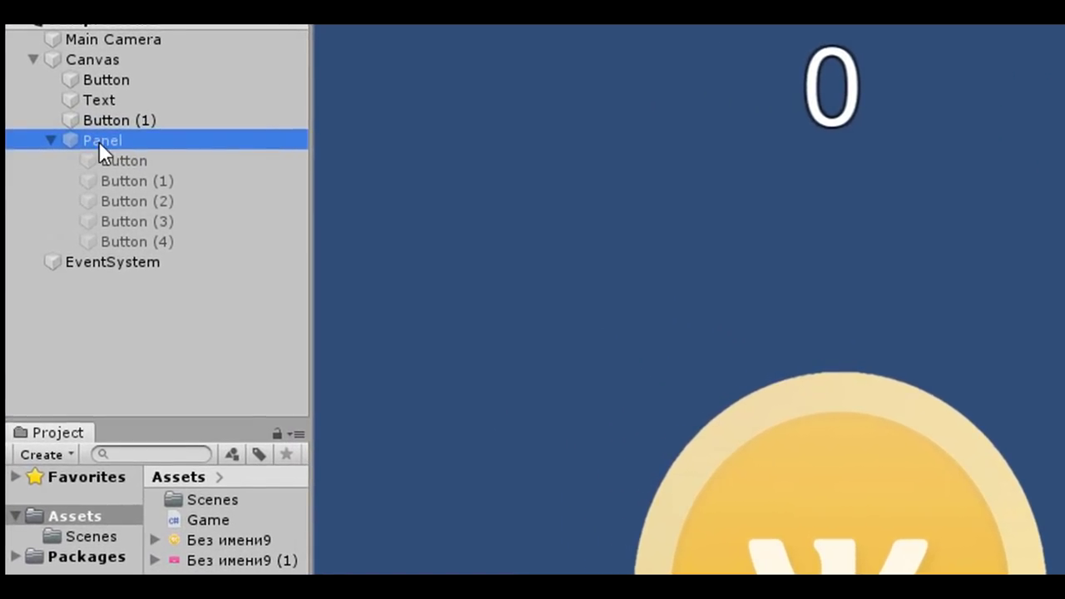
Create Button (5) inside the Panel and reactivate the Panel.
{"action": "right_click", "coordinate": [78, 156]}
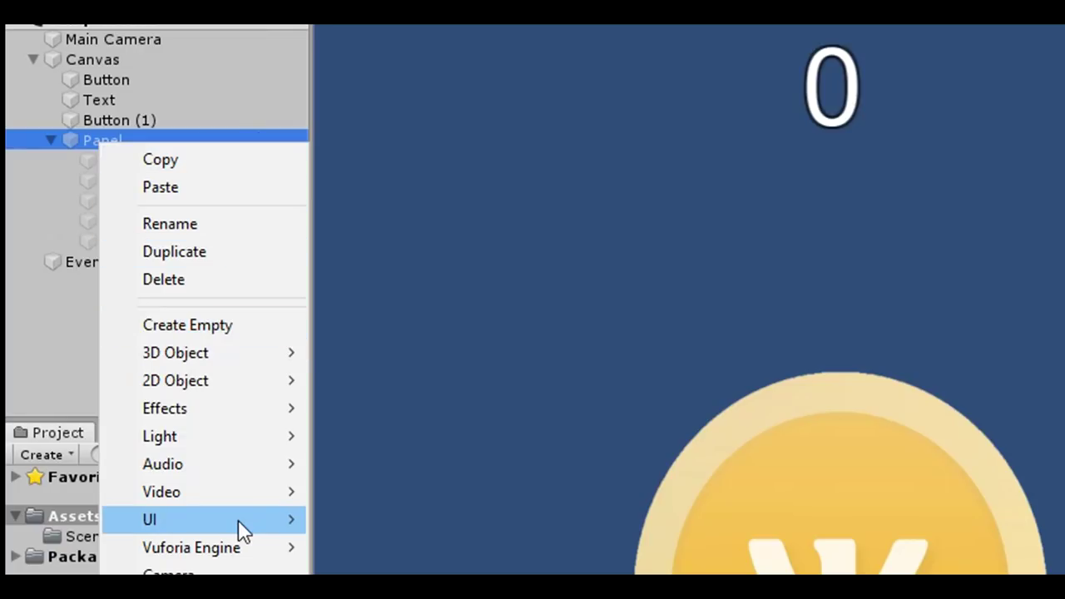
{"action": "mouse_move", "coordinate": [241, 530]}
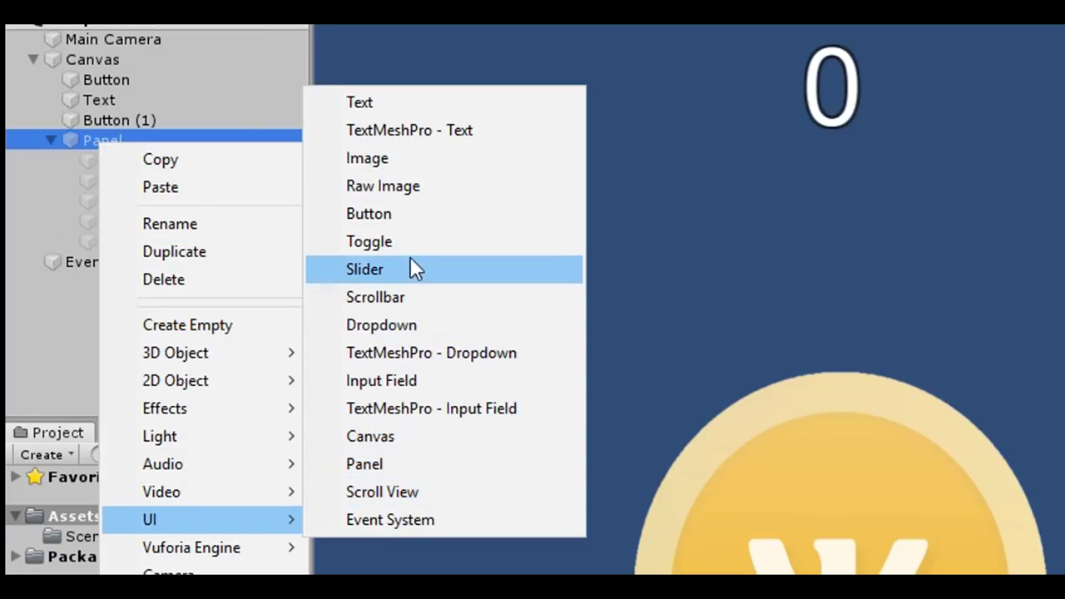
{"action": "left_click", "coordinate": [389, 213]}
{"action": "left_click", "coordinate": [60, 166]}
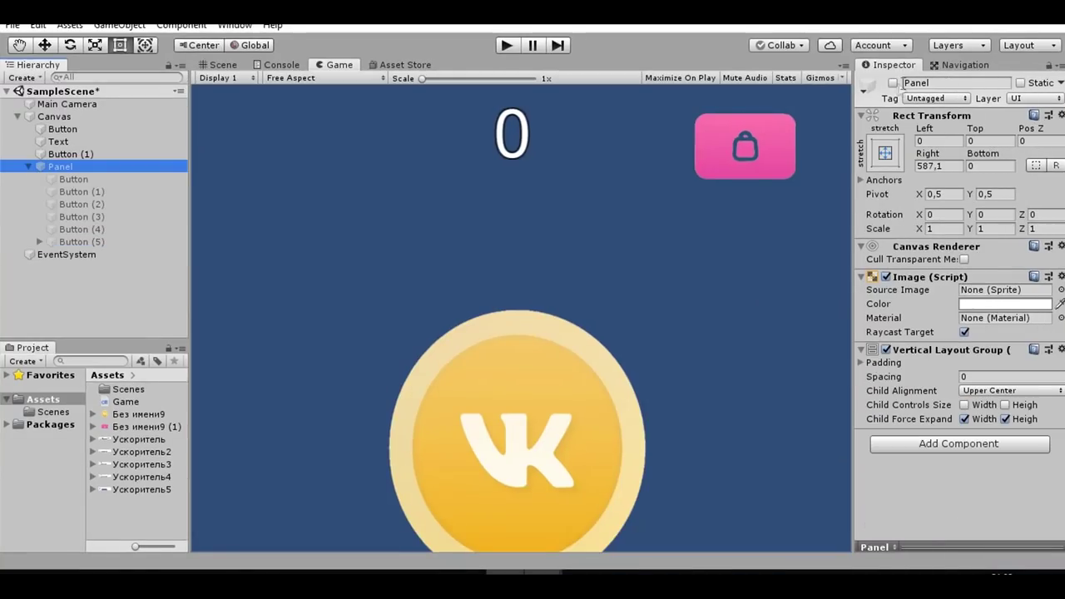
{"action": "left_click", "coordinate": [893, 83]}
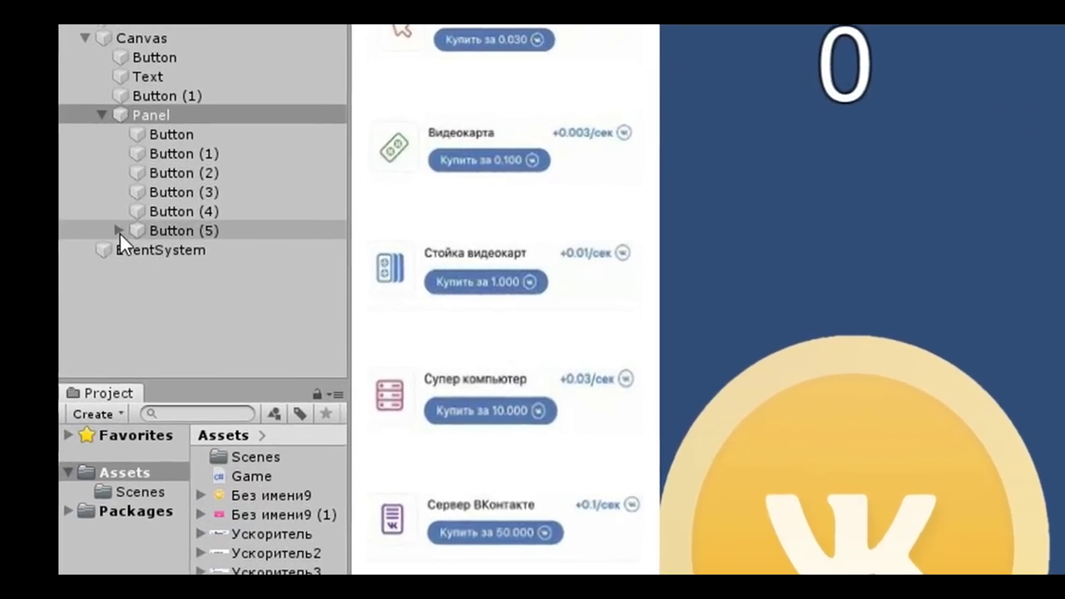
Select Button (5)'s Text child and its 'Button' caption for editing.
{"action": "left_click", "coordinate": [39, 241]}
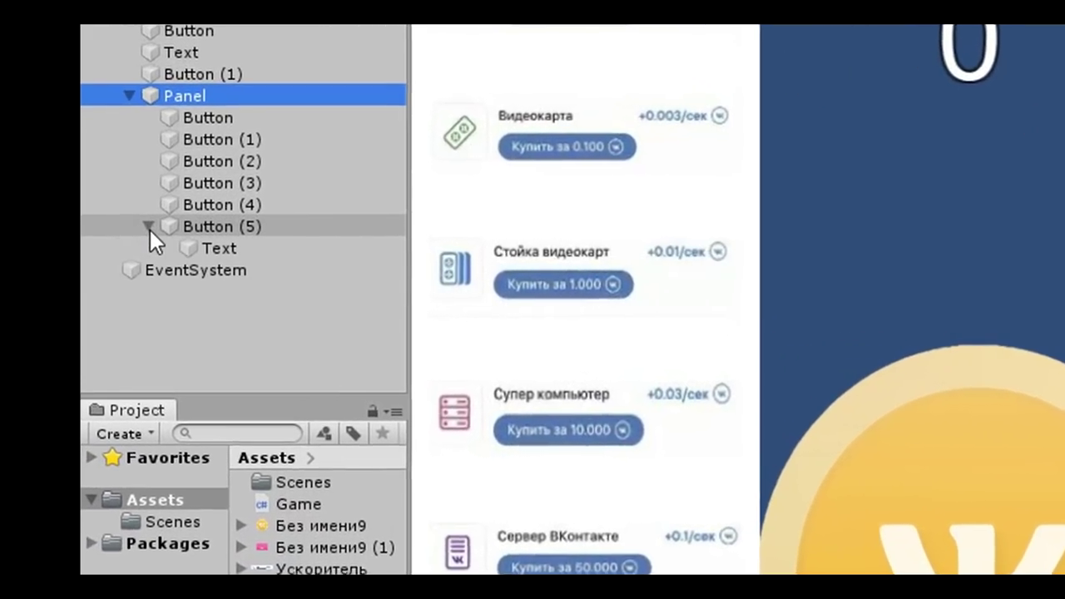
{"action": "left_click", "coordinate": [187, 248]}
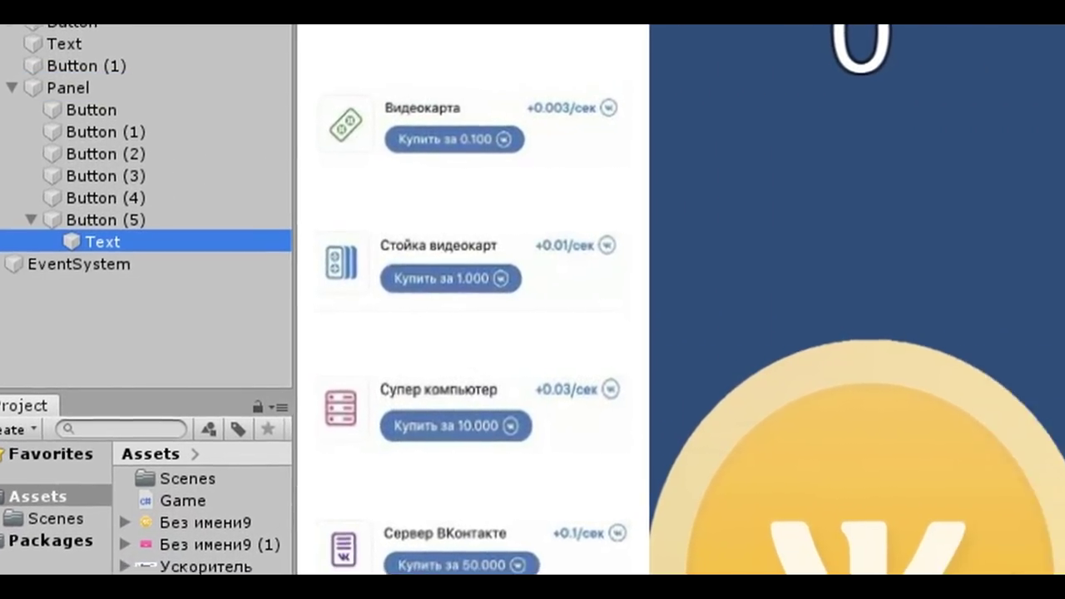
{"action": "left_click", "coordinate": [691, 297]}
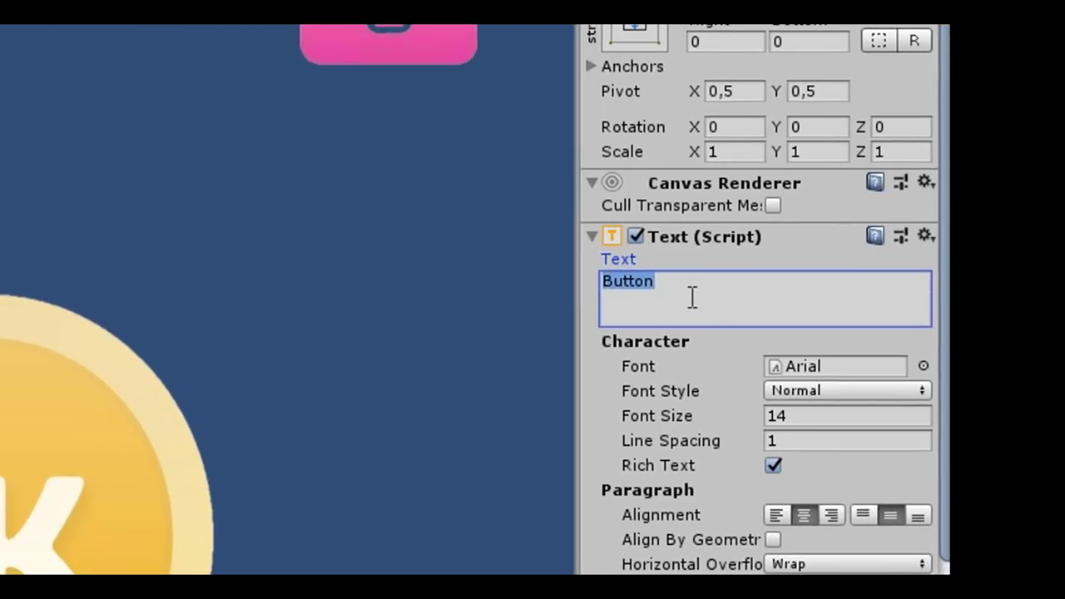
Caption the button 'Закрыть' and give it an unticked GameObject.SetActive On Click on the Panel.
{"action": "type", "text": "З"}
{"action": "type", "text": "а"}
{"action": "type", "text": "крыть"}
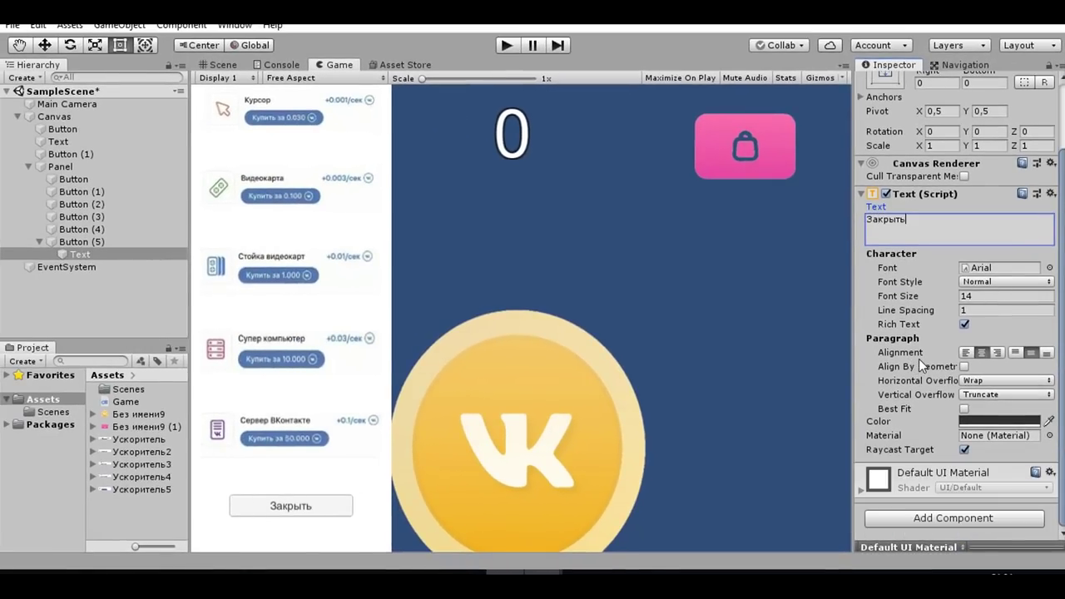
{"action": "left_click", "coordinate": [81, 242]}
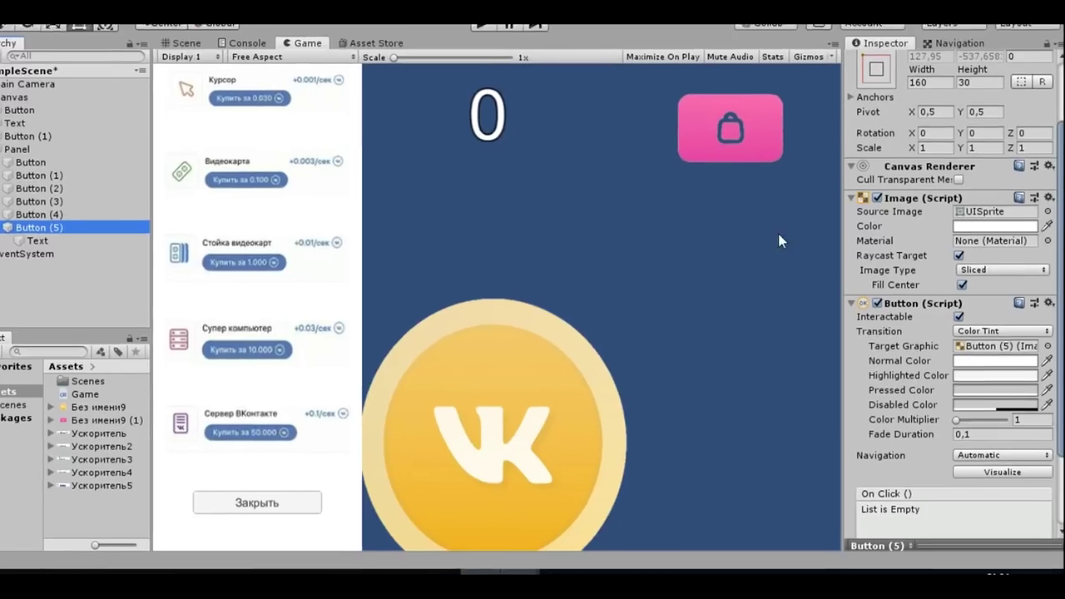
{"action": "scroll", "coordinate": [1008, 440], "scroll_direction": "down", "scroll_amount": 3}
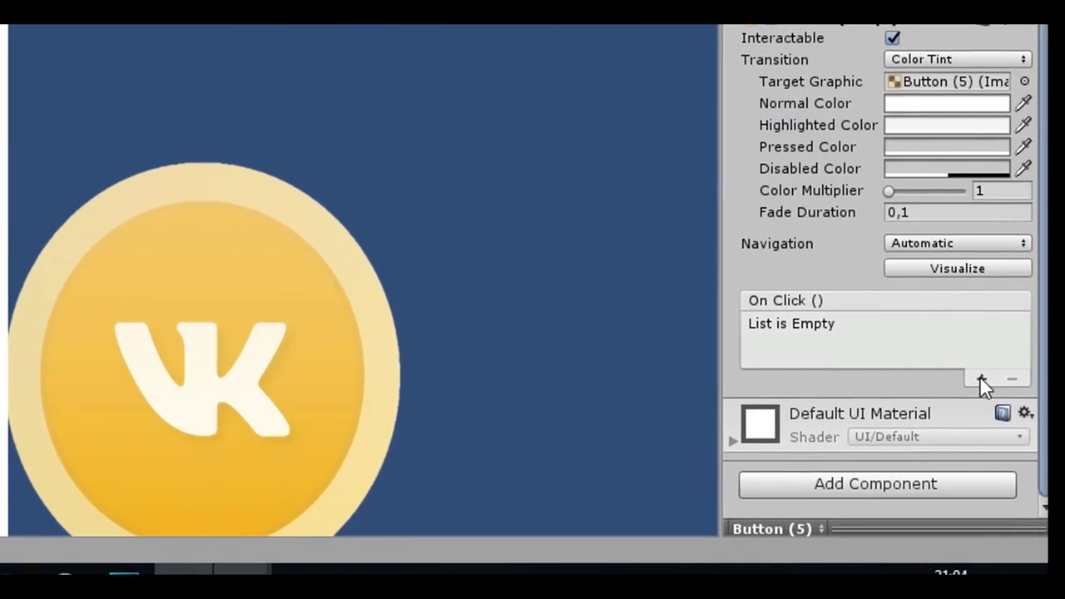
{"action": "left_click", "coordinate": [980, 385]}
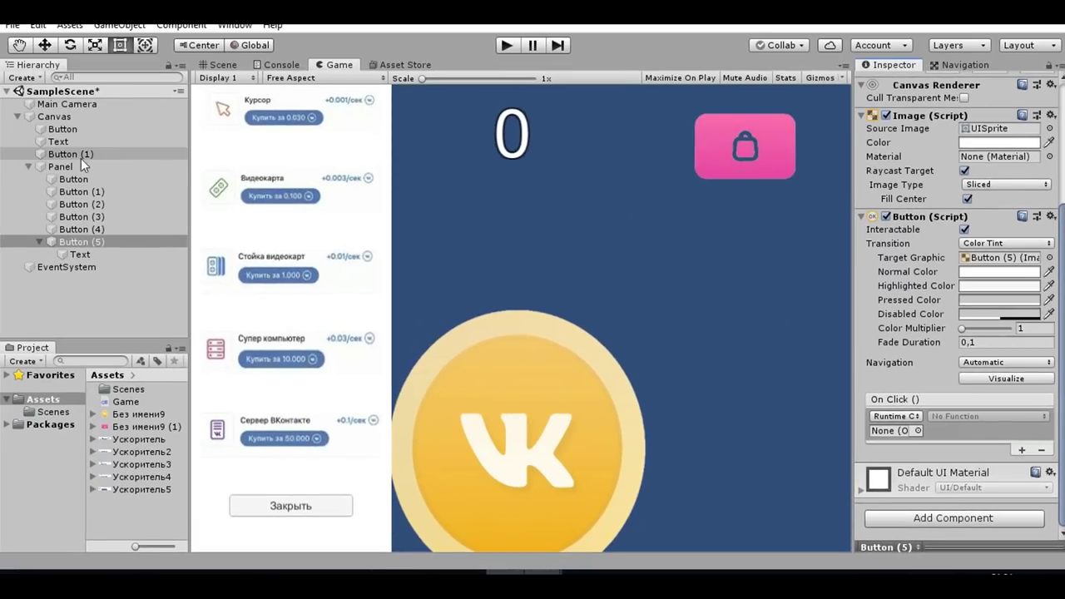
{"action": "left_click_drag", "start_coordinate": [79, 164], "coordinate": [787, 346]}
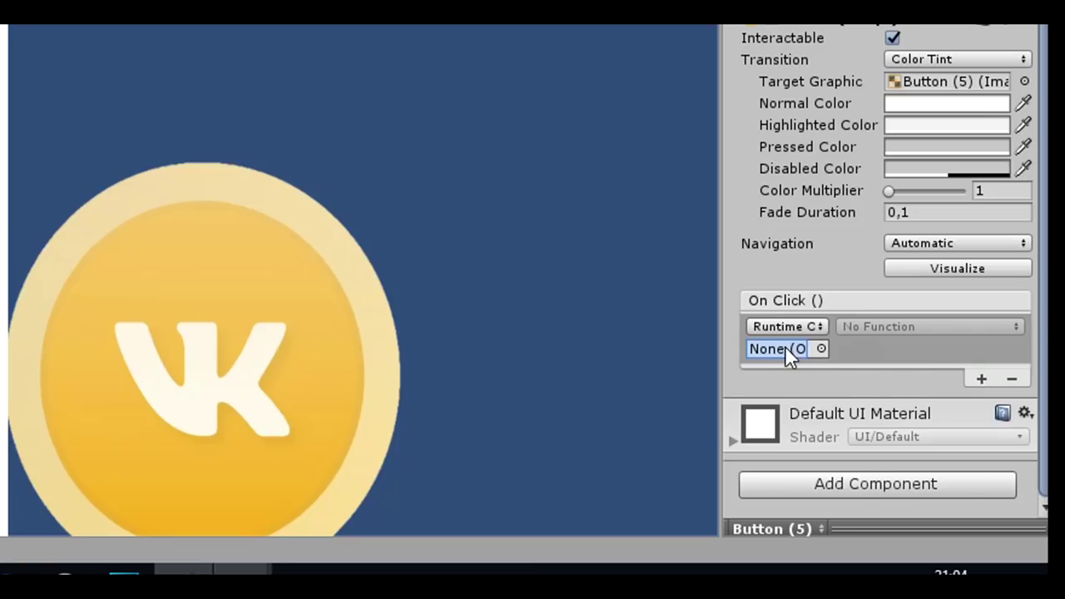
{"action": "left_click", "coordinate": [865, 326]}
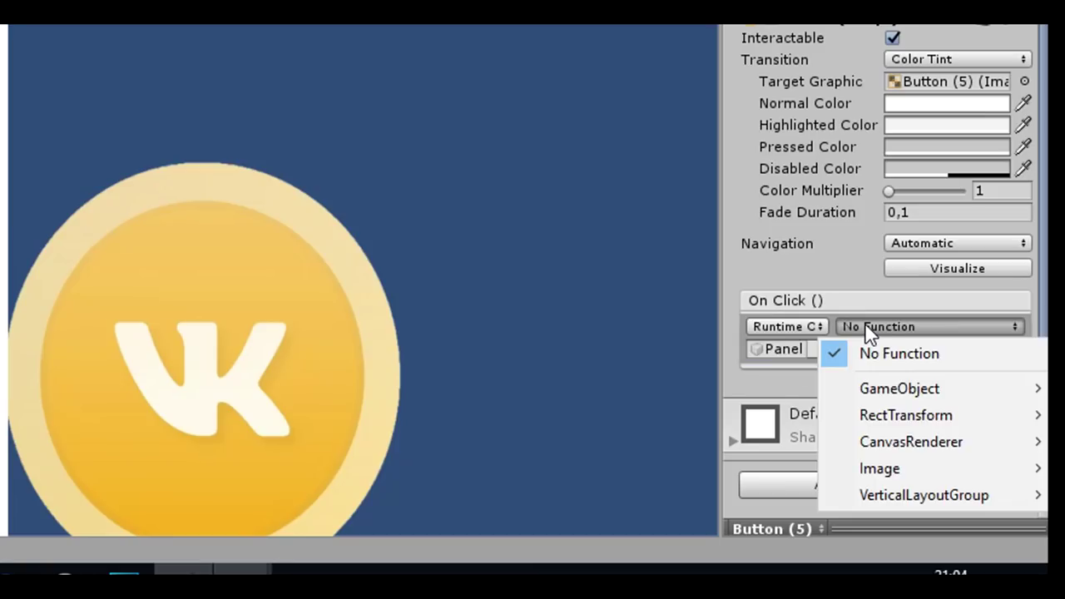
{"action": "mouse_move", "coordinate": [898, 389]}
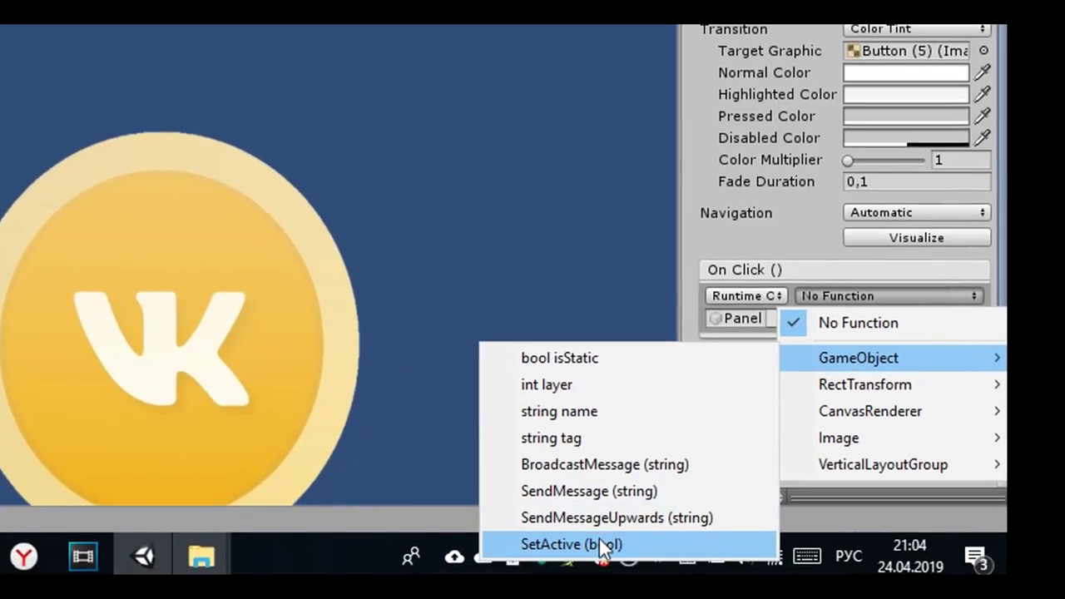
{"action": "left_click", "coordinate": [598, 545]}
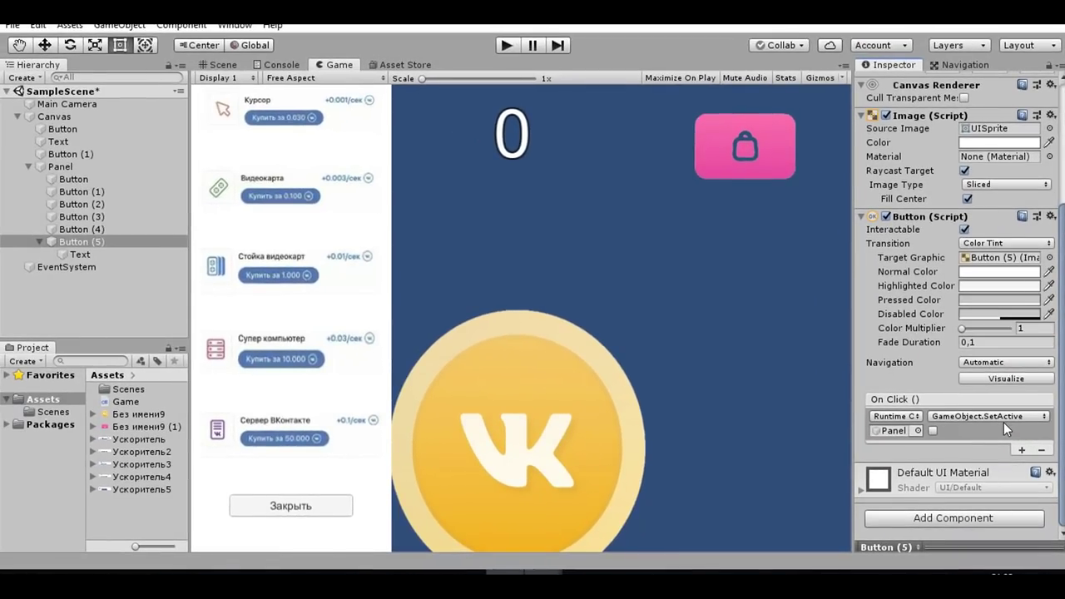
Collapse the Panel's children and deactivate the Panel so it starts hidden.
{"action": "left_click", "coordinate": [29, 167]}
{"action": "left_click", "coordinate": [62, 167]}
{"action": "left_click", "coordinate": [892, 84]}
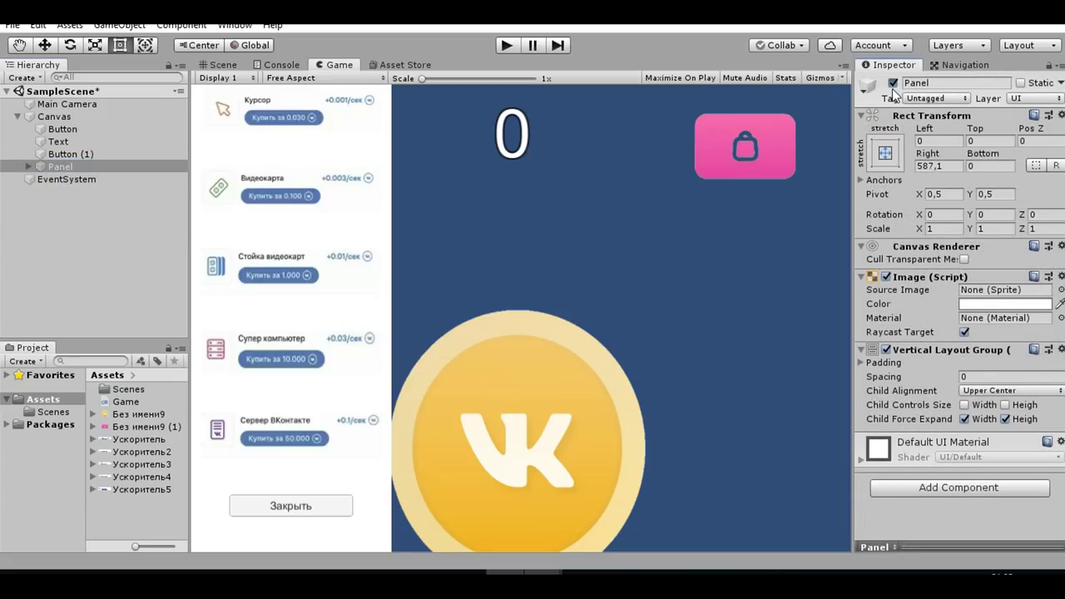
Play the game, opening the shop with the pink button and closing it with Закрыть repeatedly.
{"action": "left_click", "coordinate": [507, 46]}
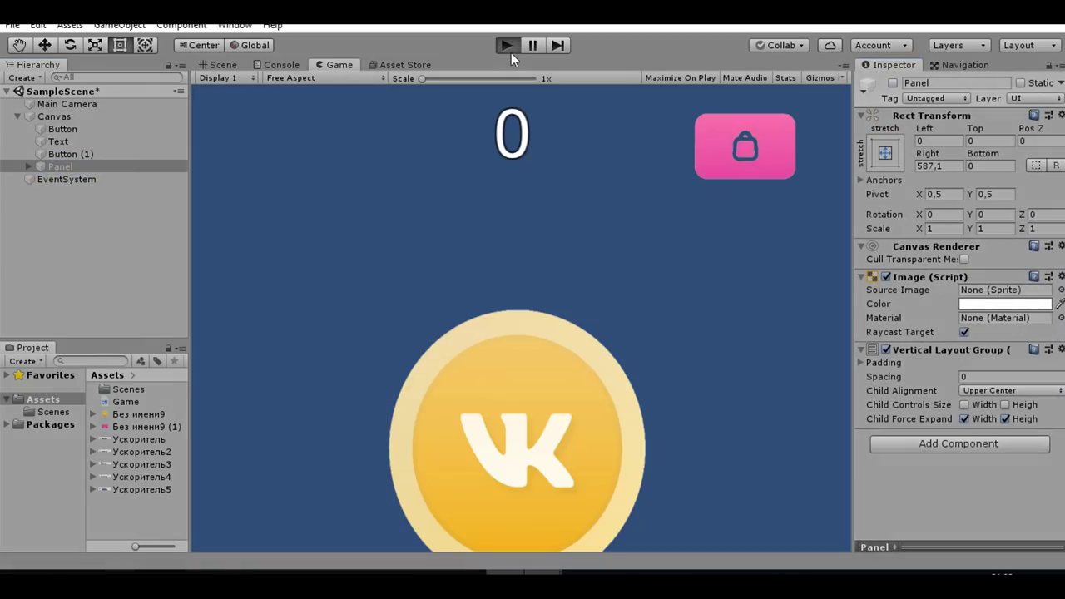
{"action": "left_click", "coordinate": [754, 160]}
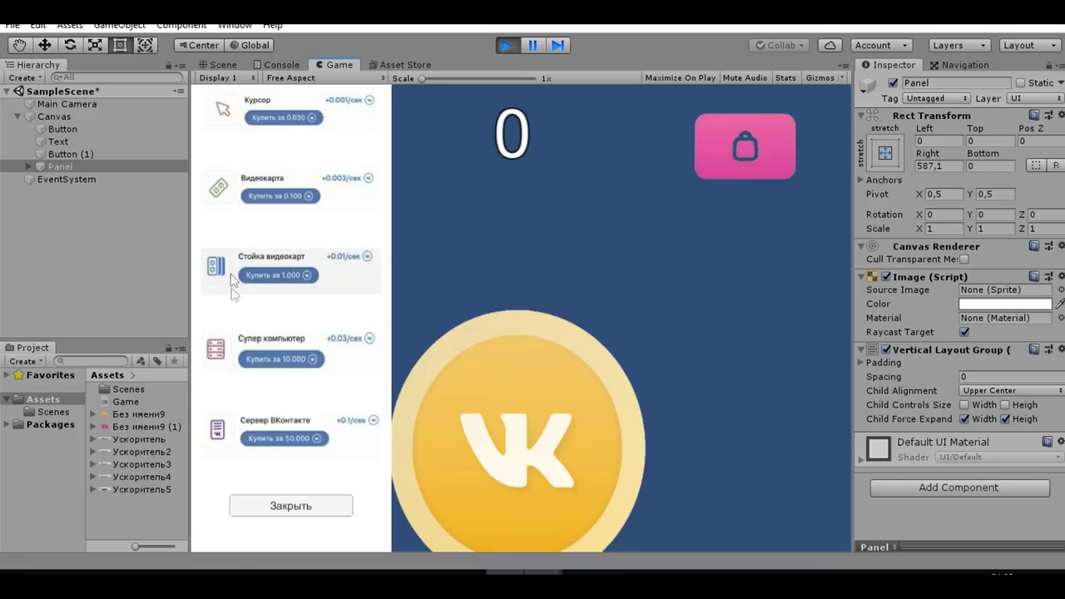
{"action": "left_click", "coordinate": [299, 506]}
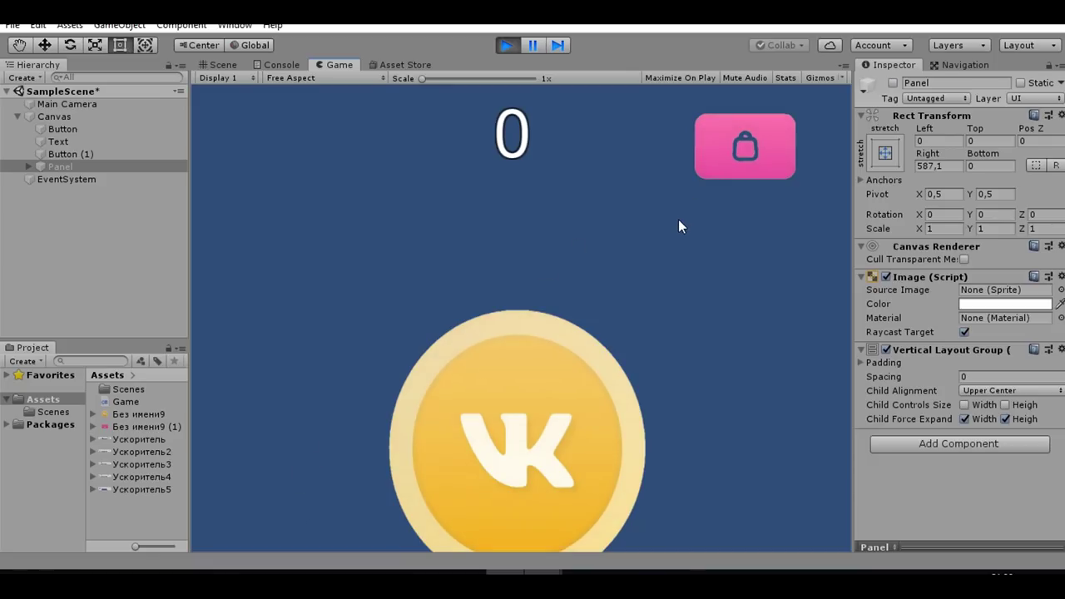
{"action": "left_click", "coordinate": [750, 149]}
{"action": "left_click", "coordinate": [283, 508]}
{"action": "left_click", "coordinate": [744, 151]}
{"action": "left_click", "coordinate": [277, 508]}
{"action": "left_click", "coordinate": [699, 146]}
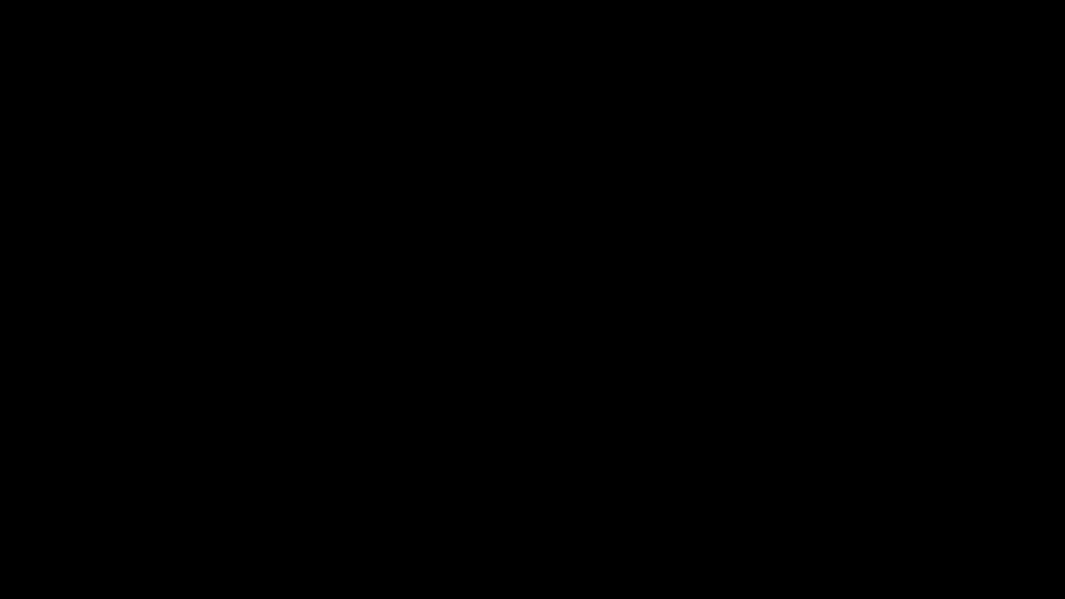